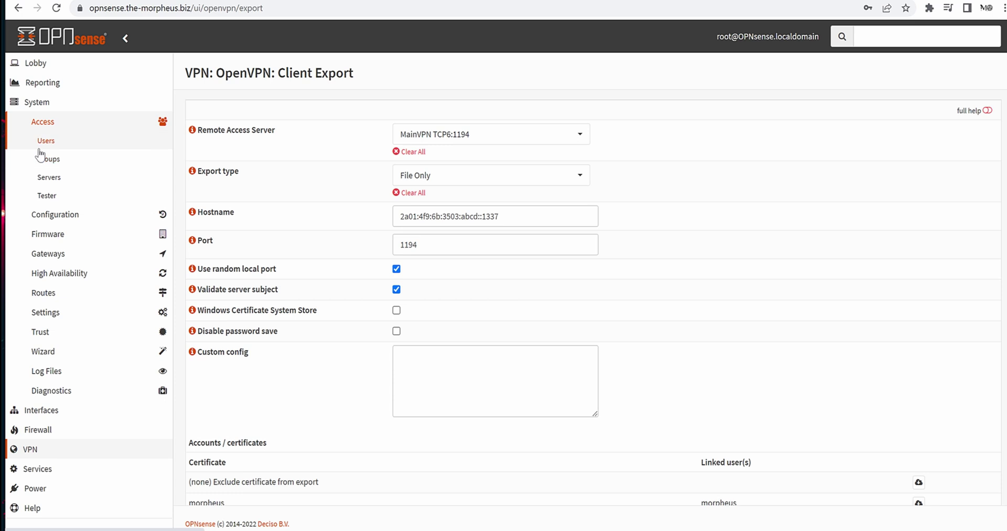
Add a new user with username tutorials_guy and bring the password generator to full screen.
click(38, 148)
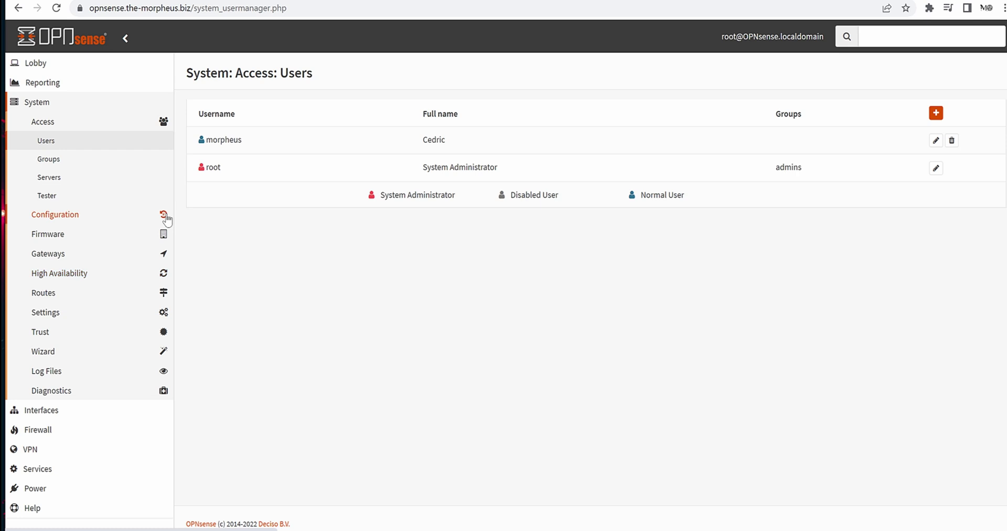
click(935, 113)
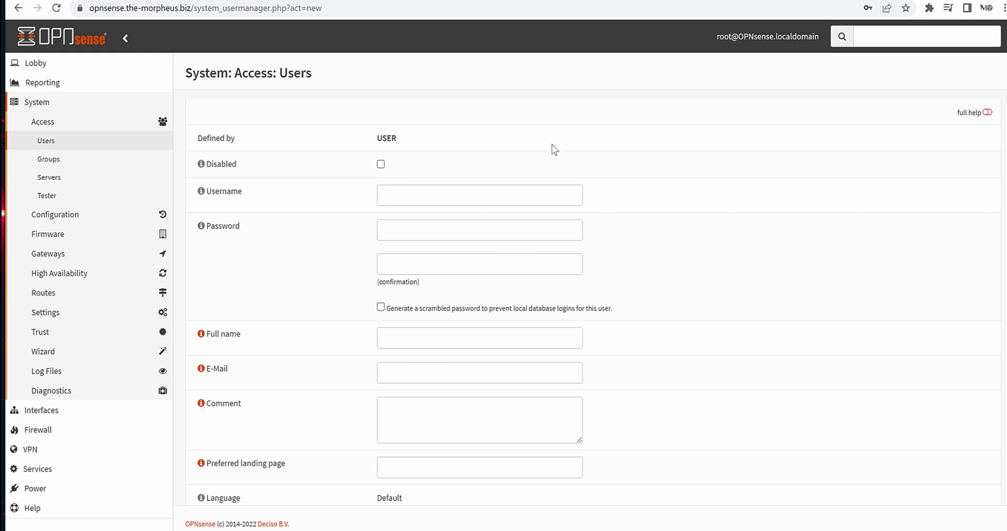
click(436, 197)
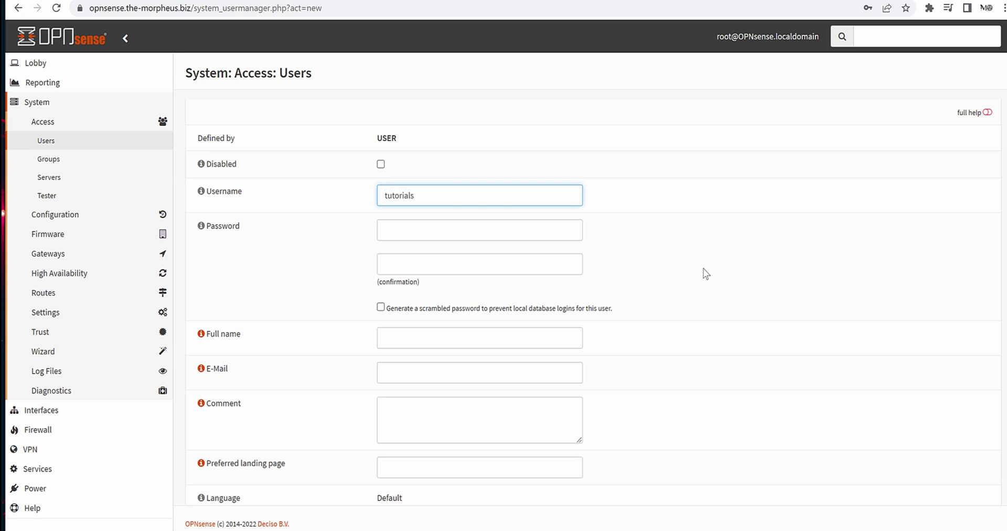
key(Tab)
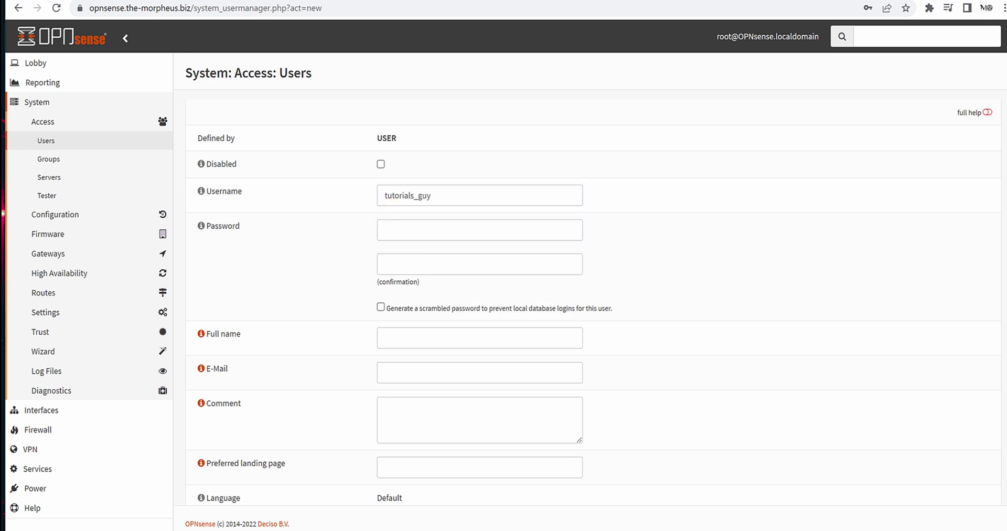
drag(1006, 262, 500, 2)
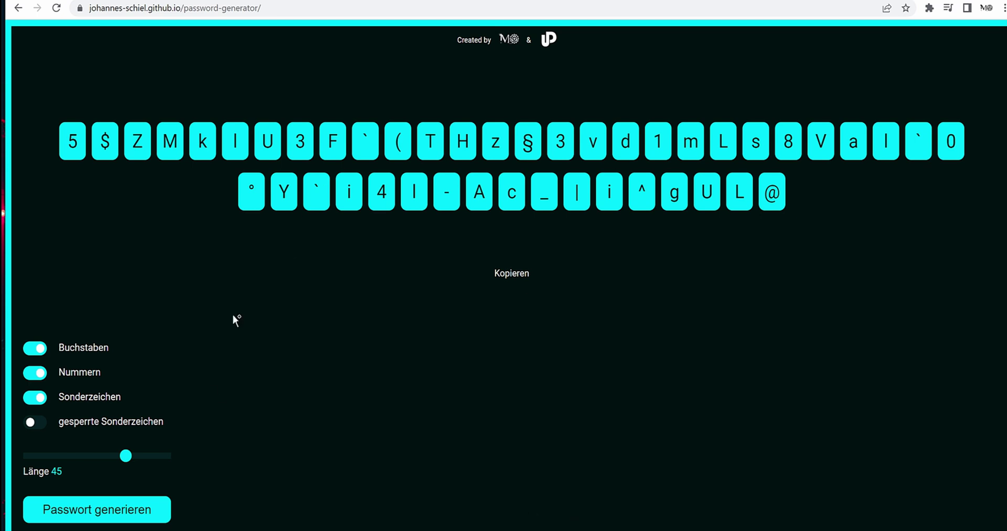
Generate and copy a 20-character password, then return to the new-user form.
drag(125, 455, 60, 464)
click(97, 512)
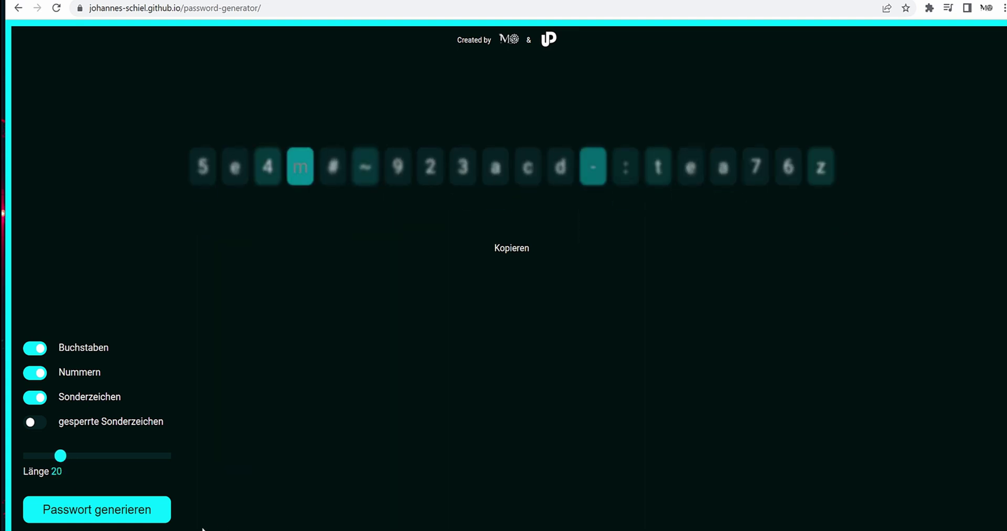
click(463, 211)
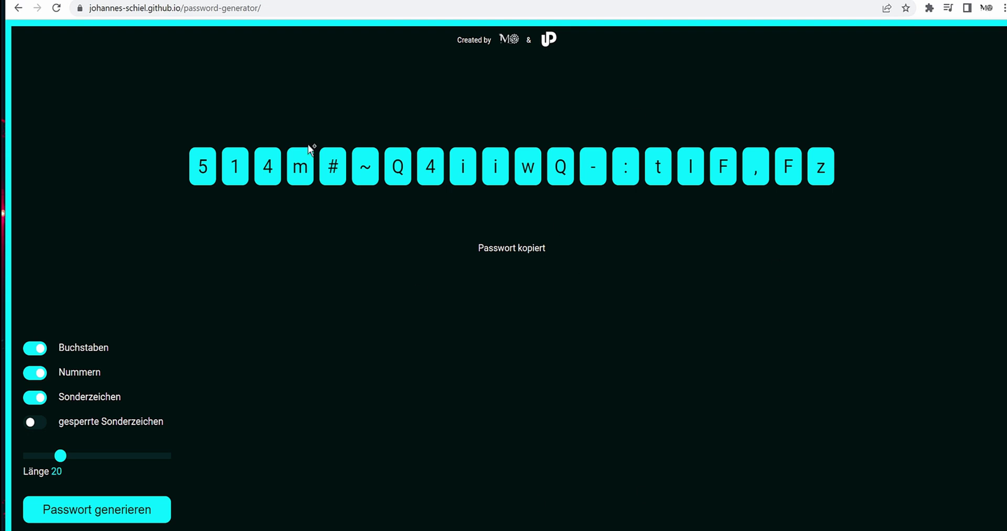
key(ctrl+Tab)
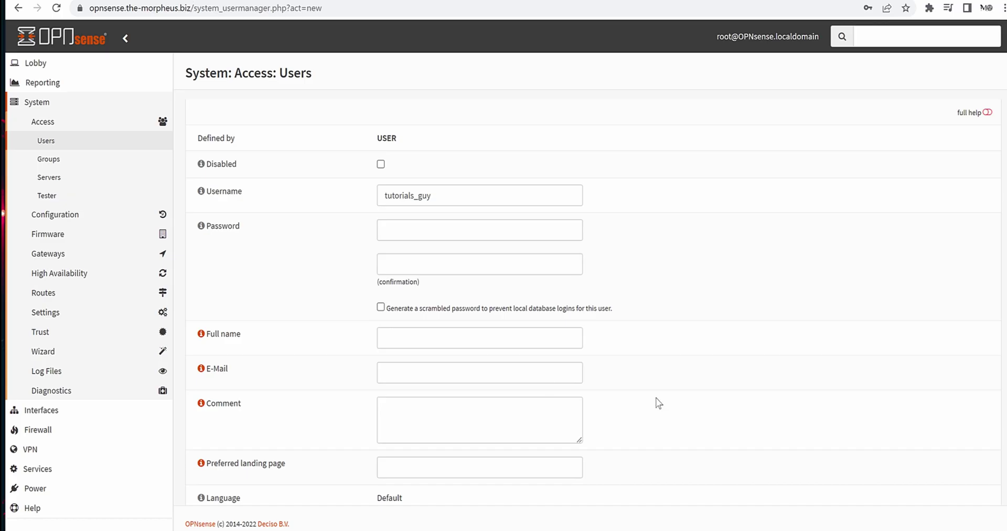
Paste the generated password into the new user's password fields.
click(514, 259)
key(ctrl+v)
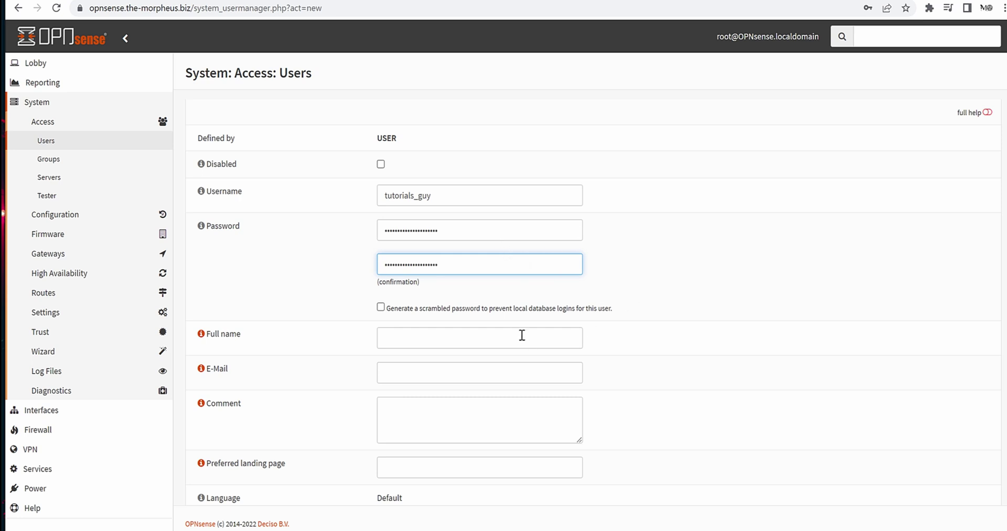
click(268, 275)
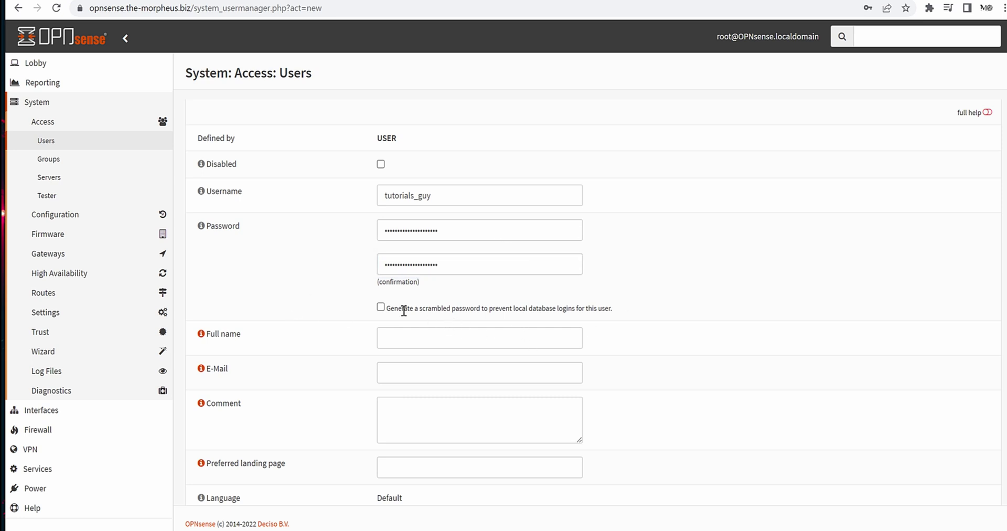
scroll(470, 255, down, 1)
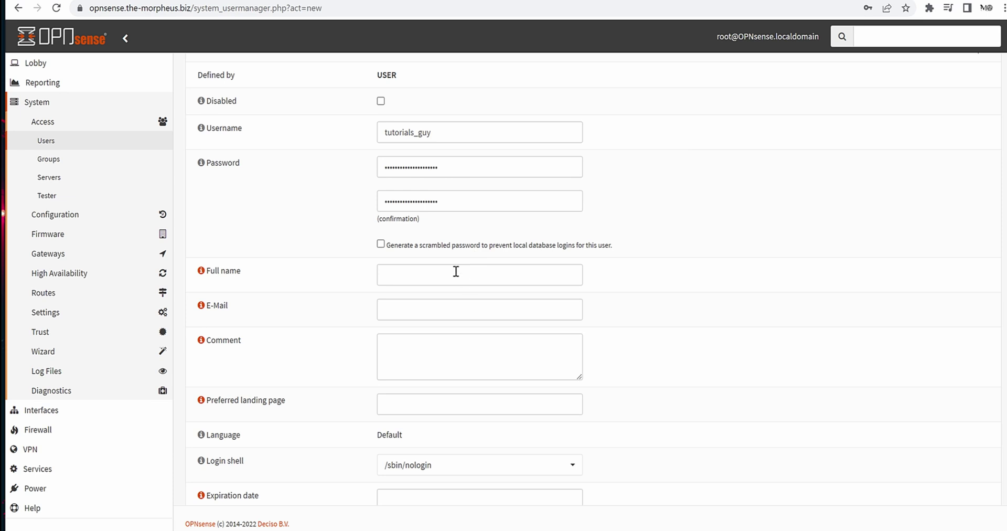
Fill in the user's full name and e-mail address.
click(455, 271)
scroll(339, 270, down, 2)
scroll(371, 299, up, 1)
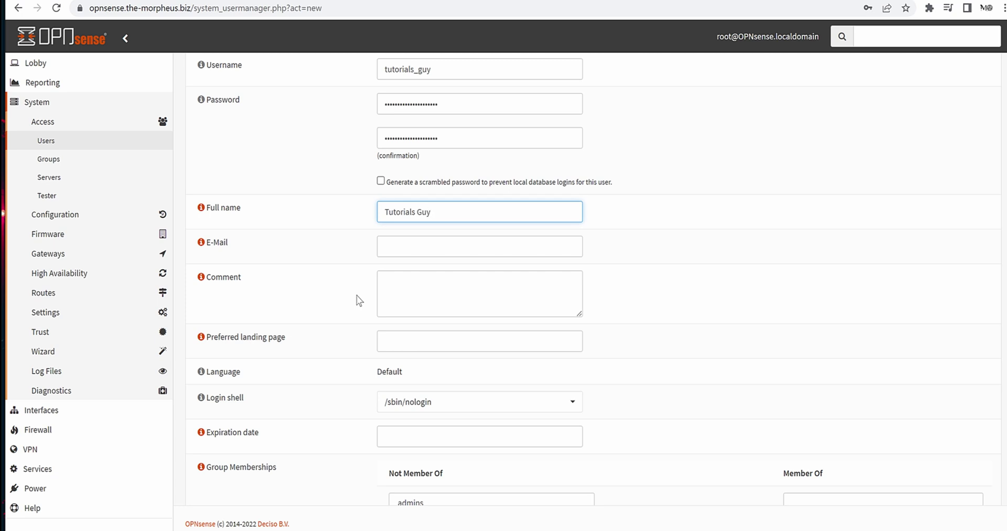
key(Tab)
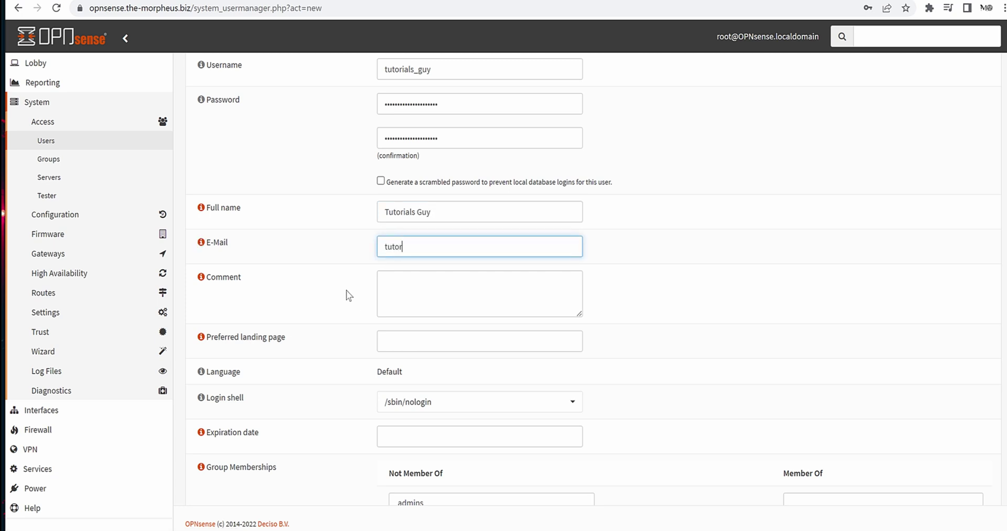
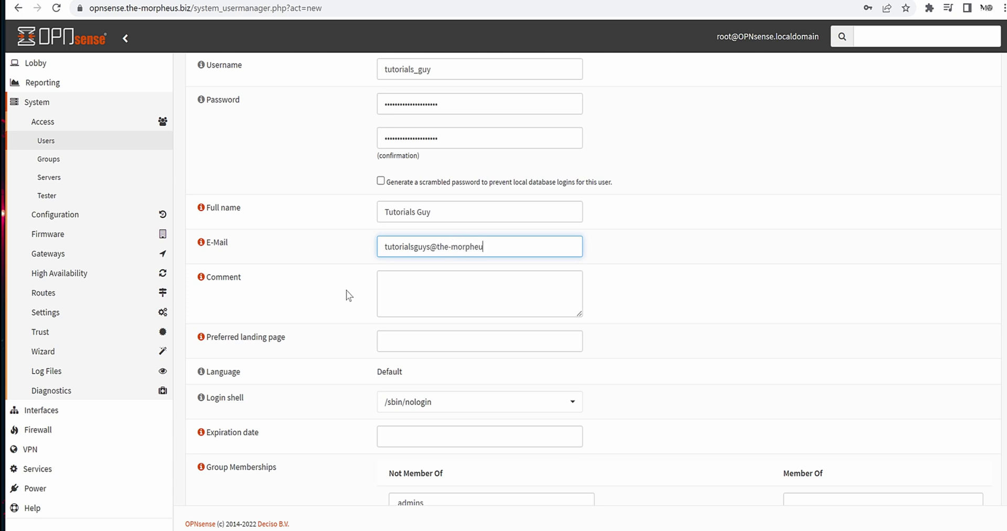
key(Tab)
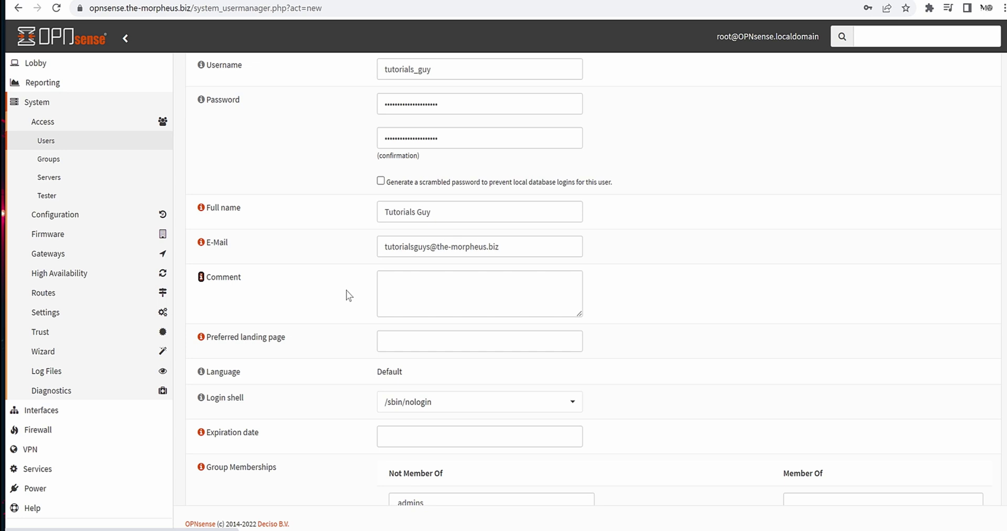
Add the comment 'Für die Tuts' and leave the expiration date empty.
click(455, 283)
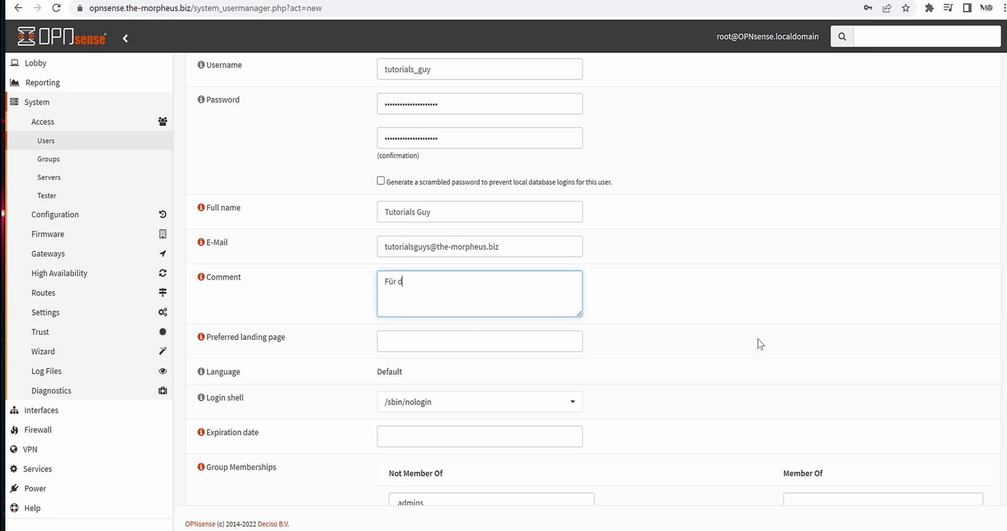
text(Für die Tuts)
scroll(781, 351, down, 1)
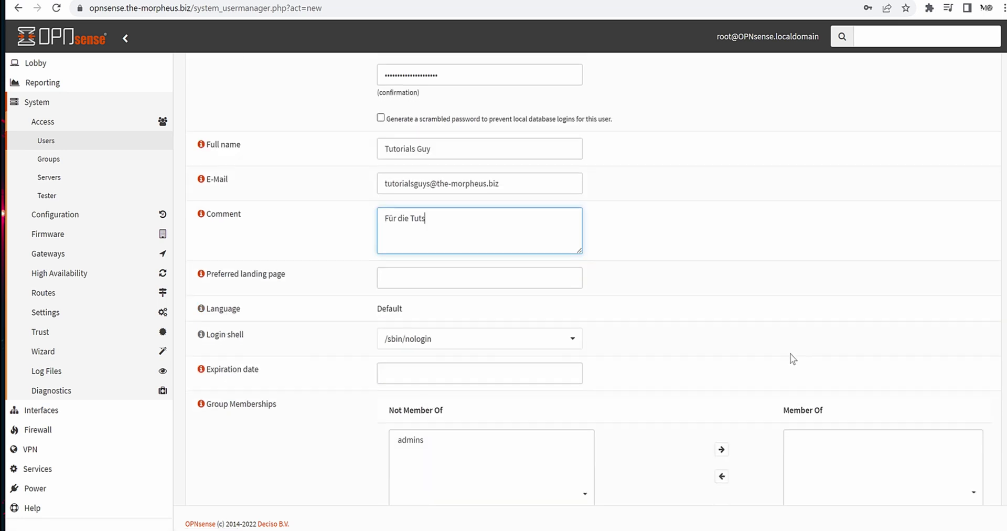
scroll(424, 294, down, 1)
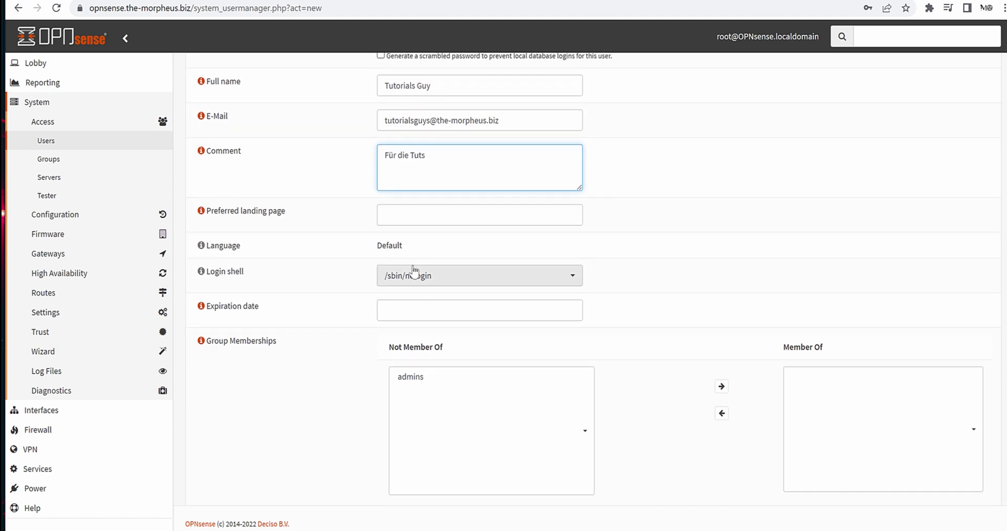
scroll(427, 298, down, 2)
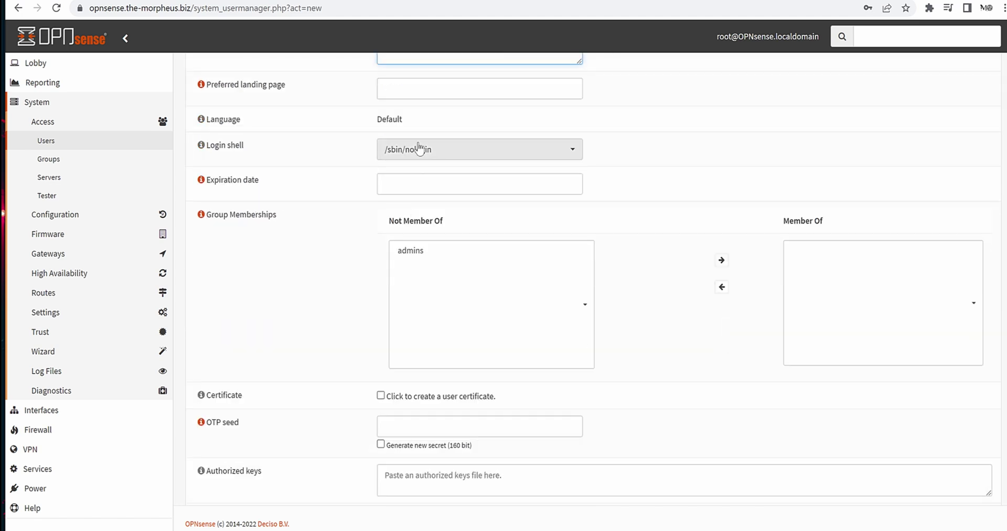
click(429, 185)
click(293, 297)
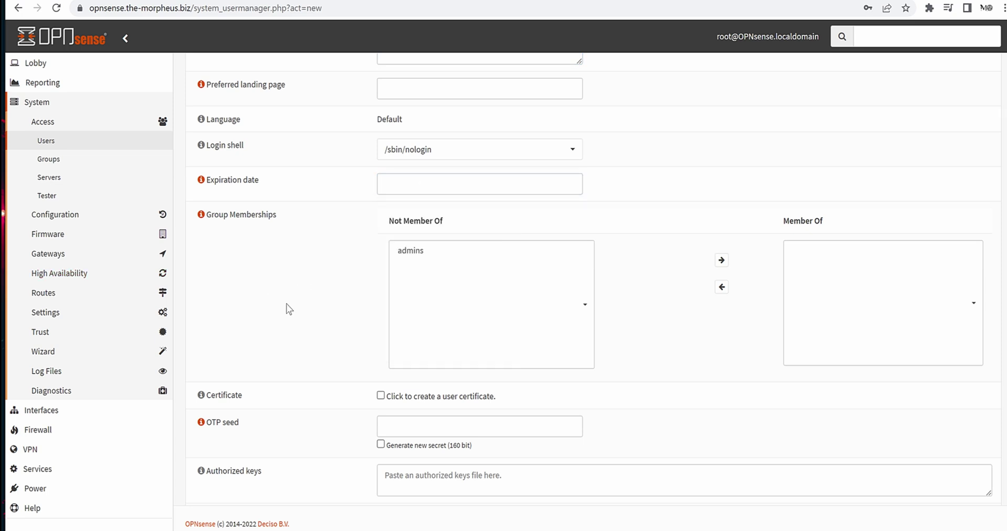
scroll(287, 303, down, 1)
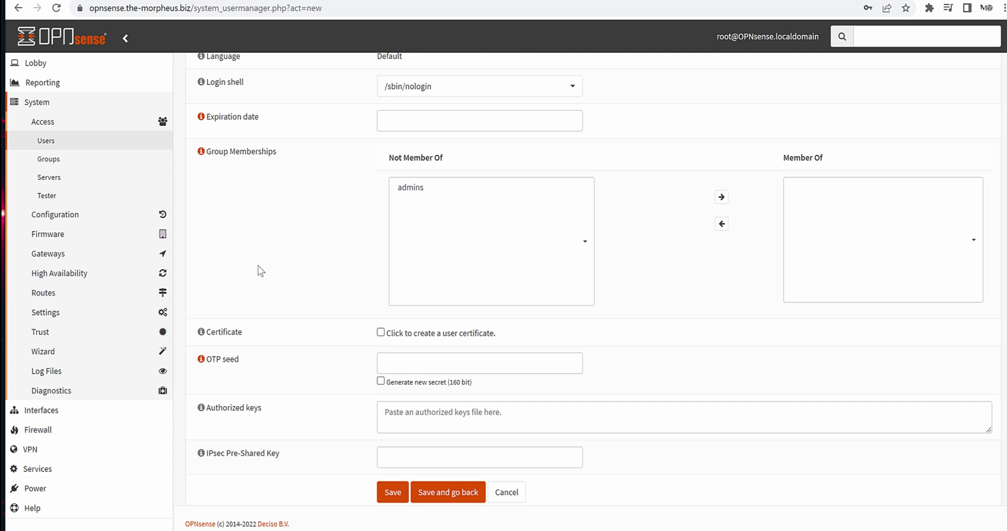
scroll(398, 299, down, 1)
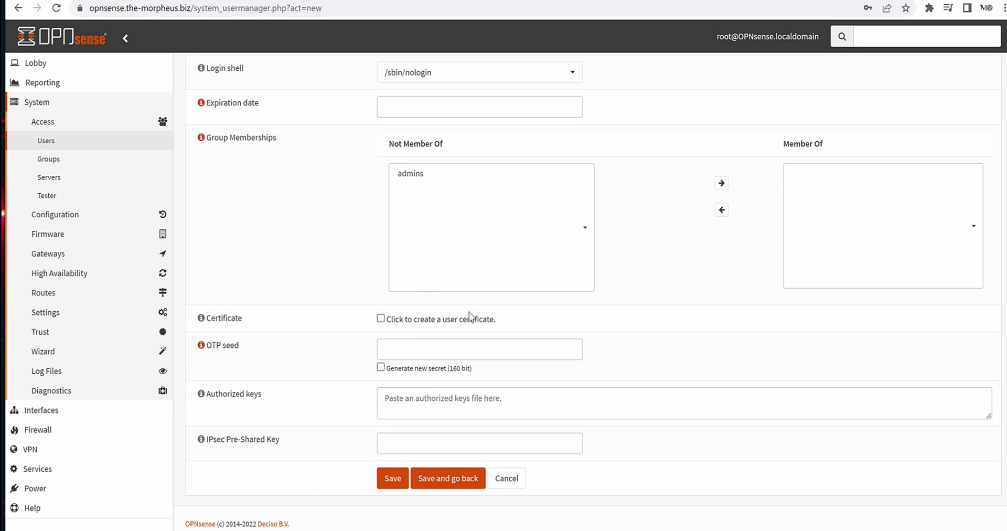
Tick user certificate creation and 160-bit OTP secret generation, then save the user.
click(380, 318)
drag(516, 328, 391, 333)
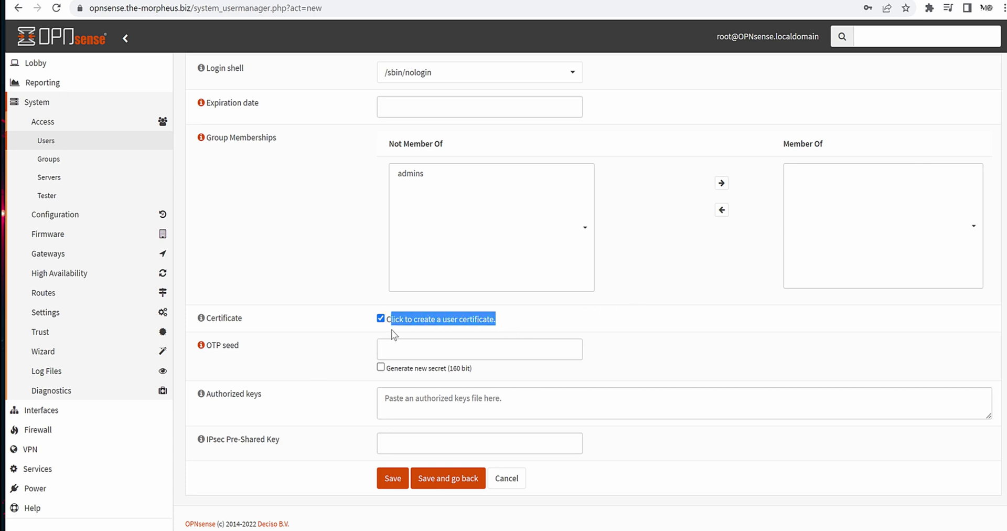
click(337, 338)
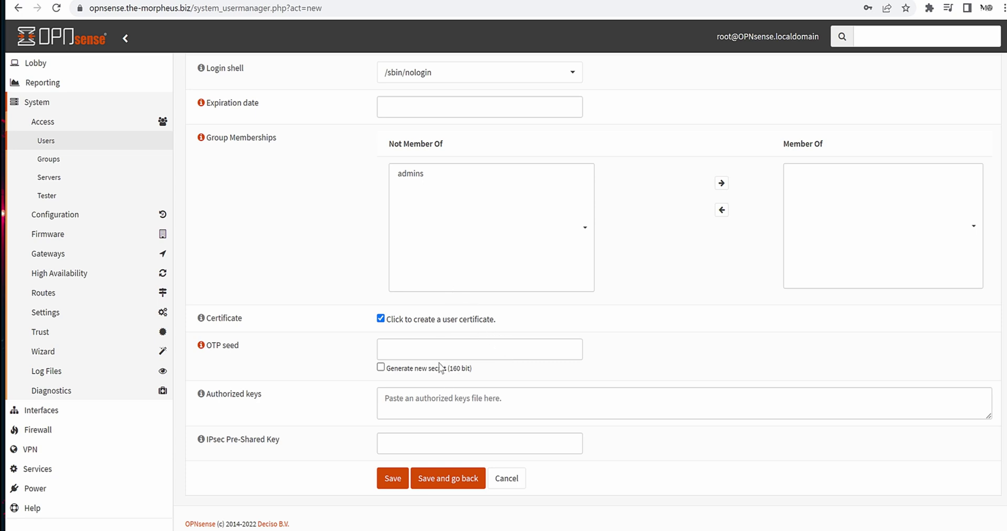
click(380, 367)
drag(208, 439, 281, 435)
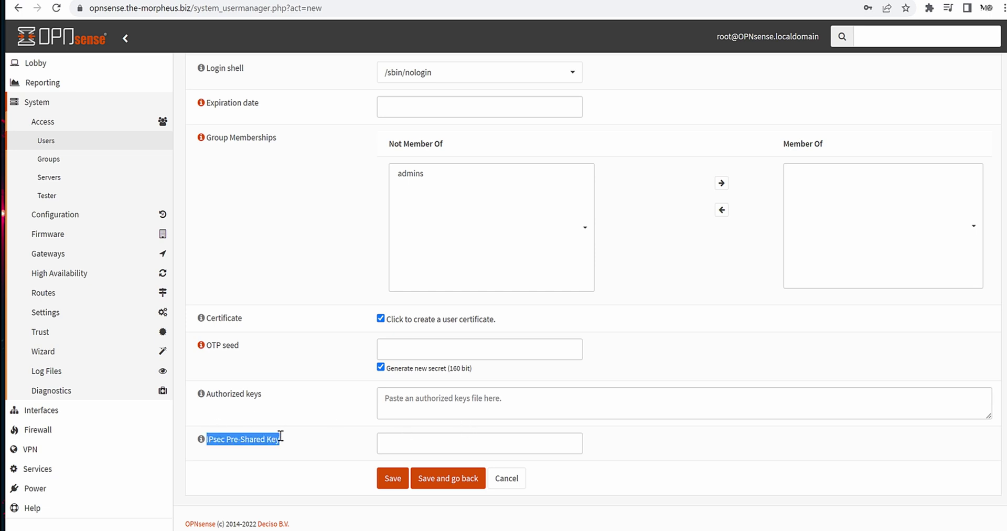
click(325, 421)
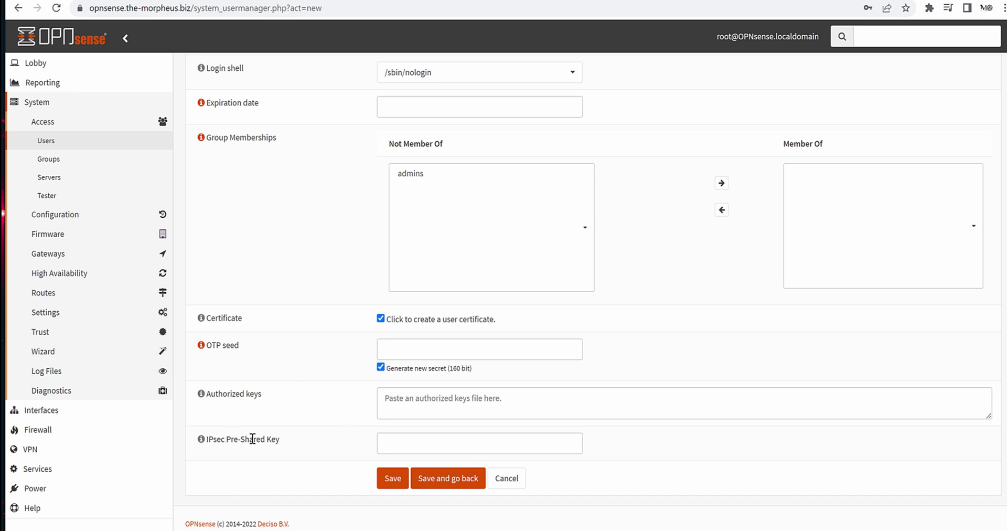
click(389, 486)
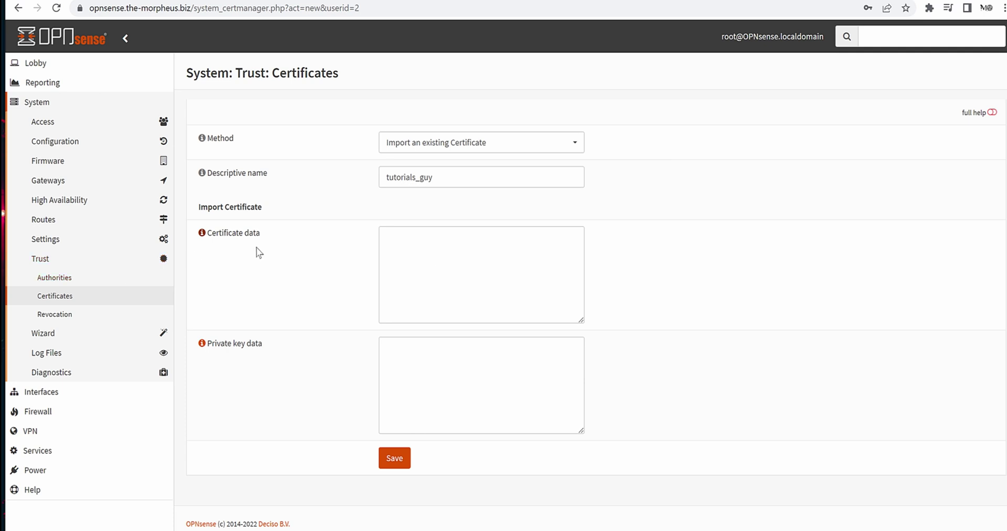
Open the Method dropdown on the tutorials_guy certificate form.
click(448, 279)
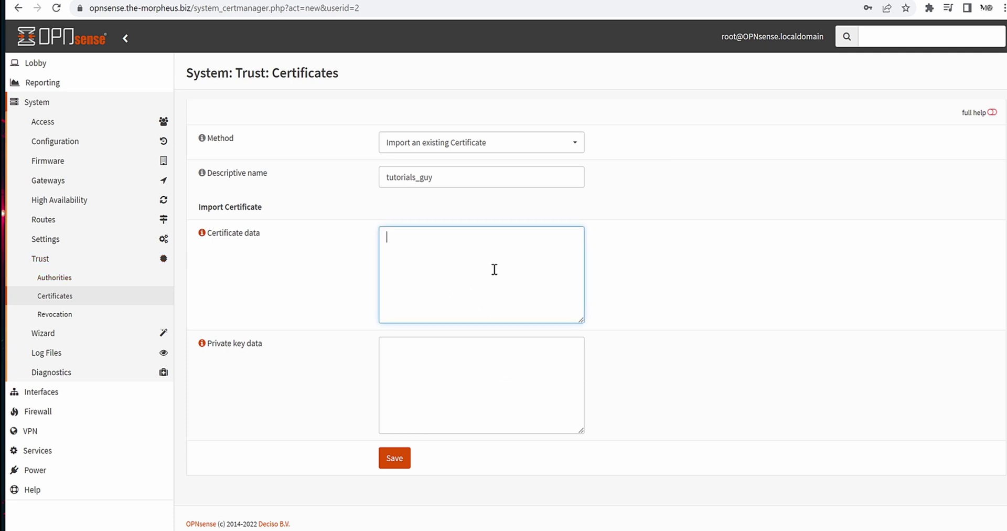
click(472, 392)
click(520, 149)
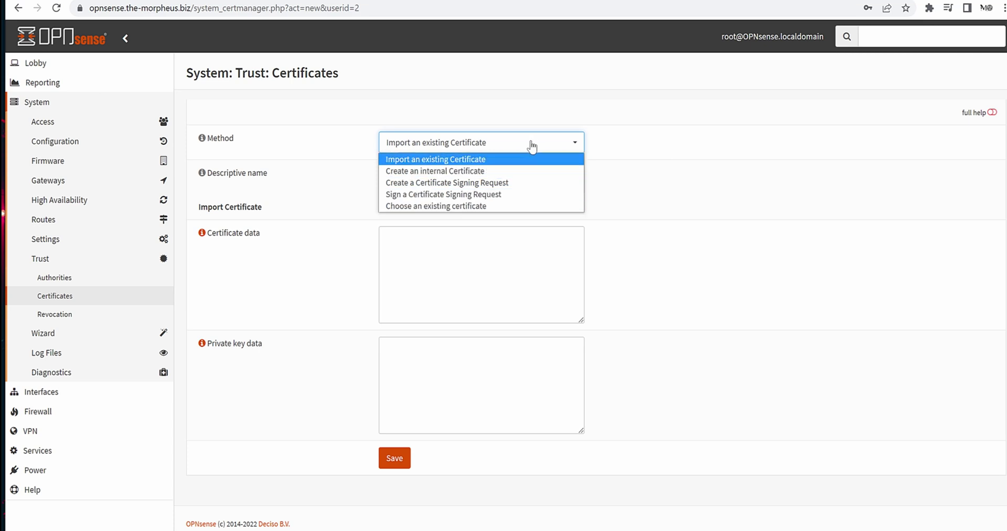
Choose Create an internal Certificate from OpnSenseCA as a Client Certificate.
click(497, 171)
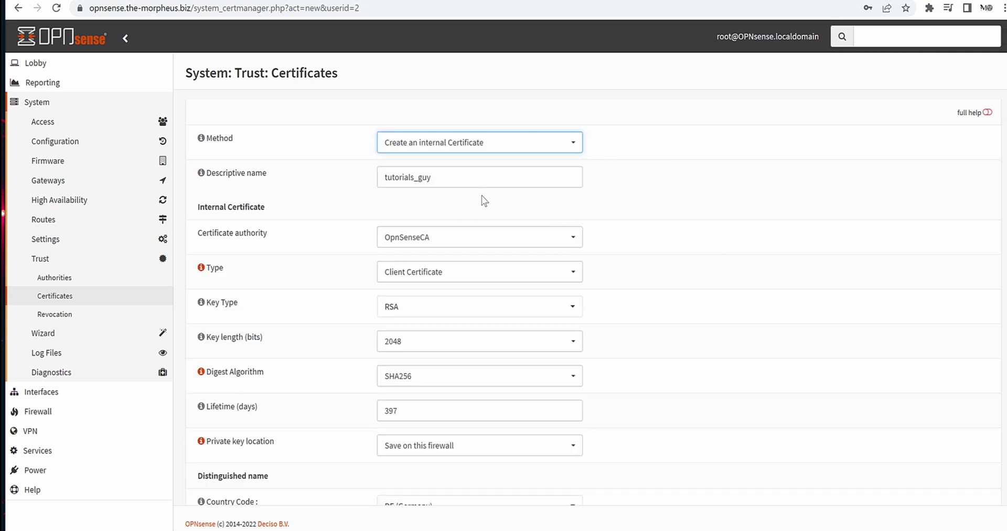
click(484, 178)
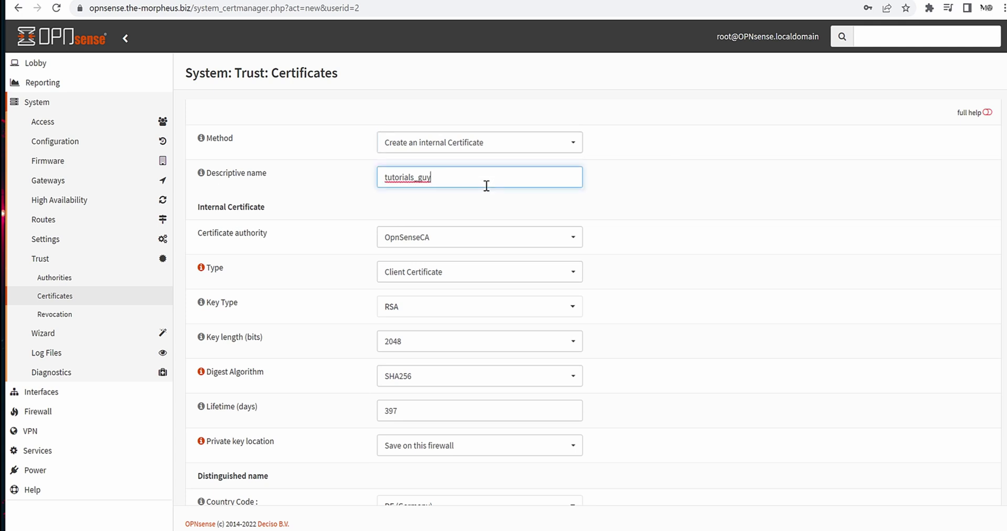
scroll(378, 196, down, 1)
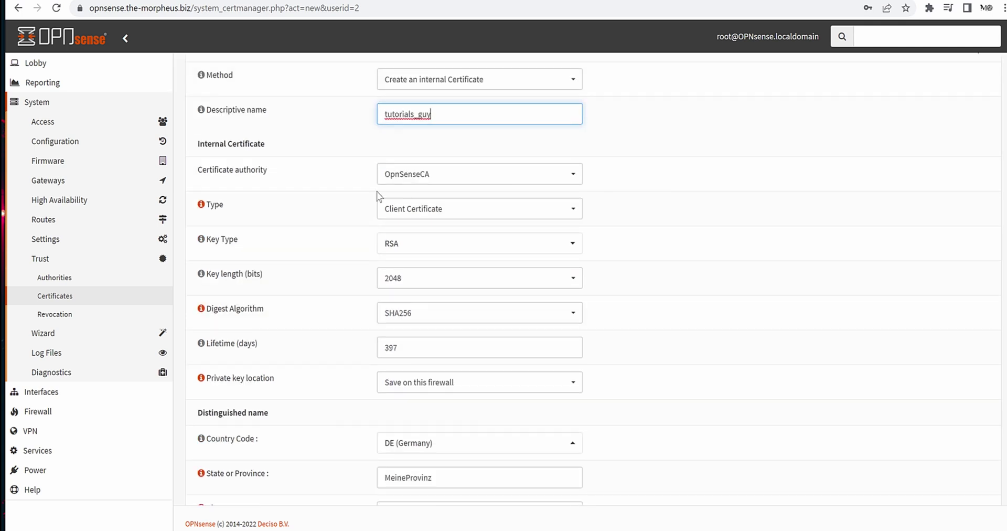
click(459, 180)
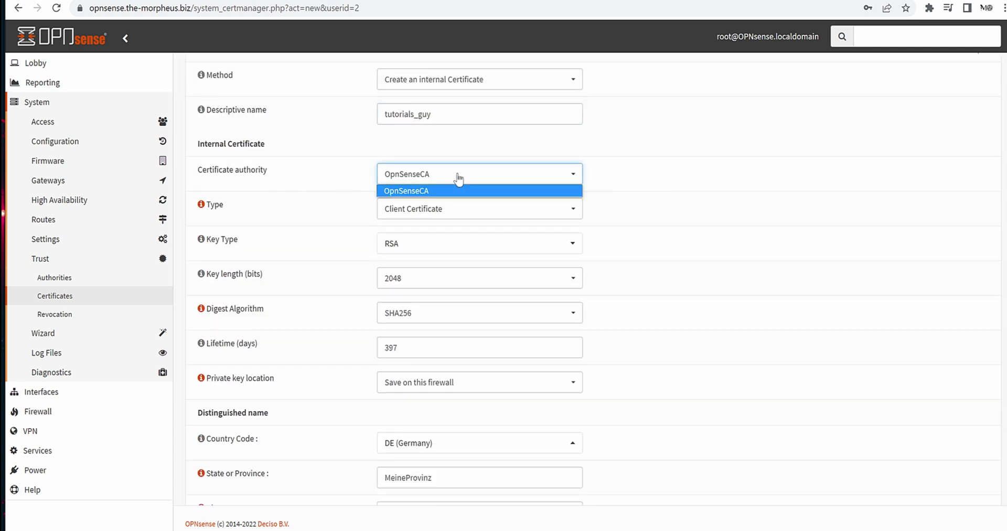
click(697, 212)
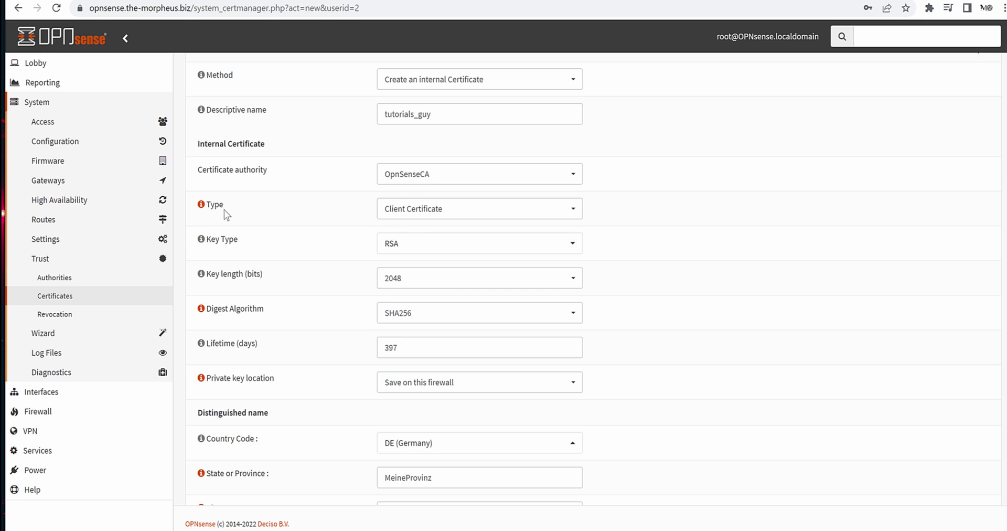
click(401, 210)
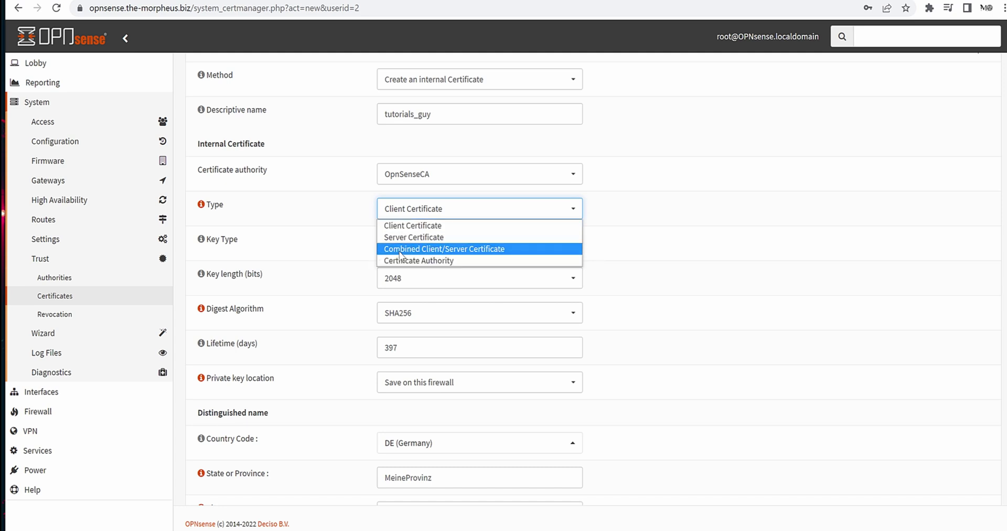
click(396, 226)
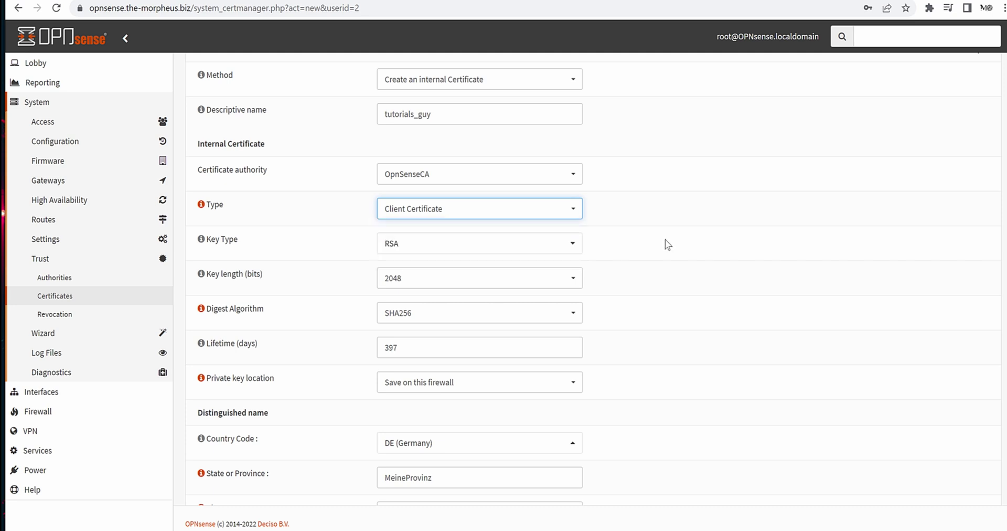
scroll(670, 253, down, 1)
Set key type Elliptic Curve secp521r1, digest SHA512, and keep the private key on the firewall.
click(528, 184)
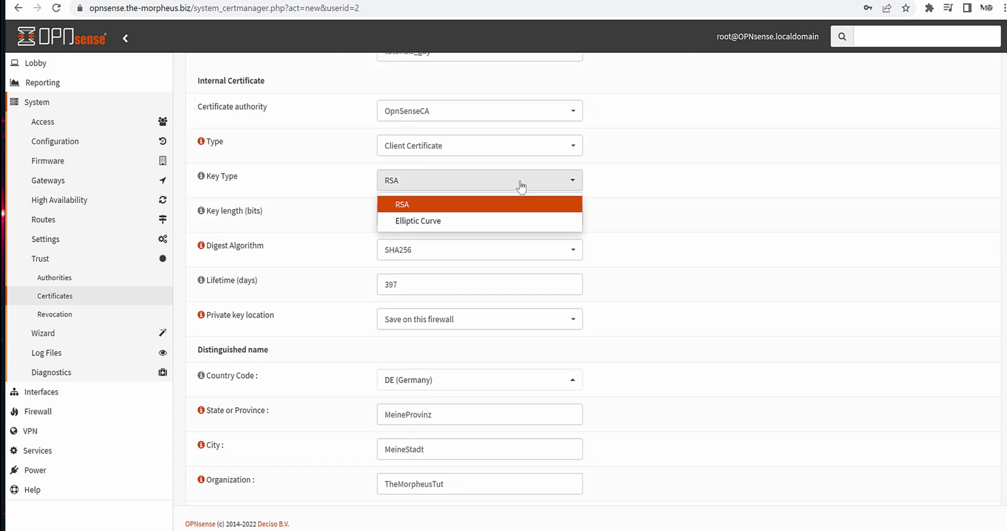
click(461, 221)
scroll(643, 236, down, 1)
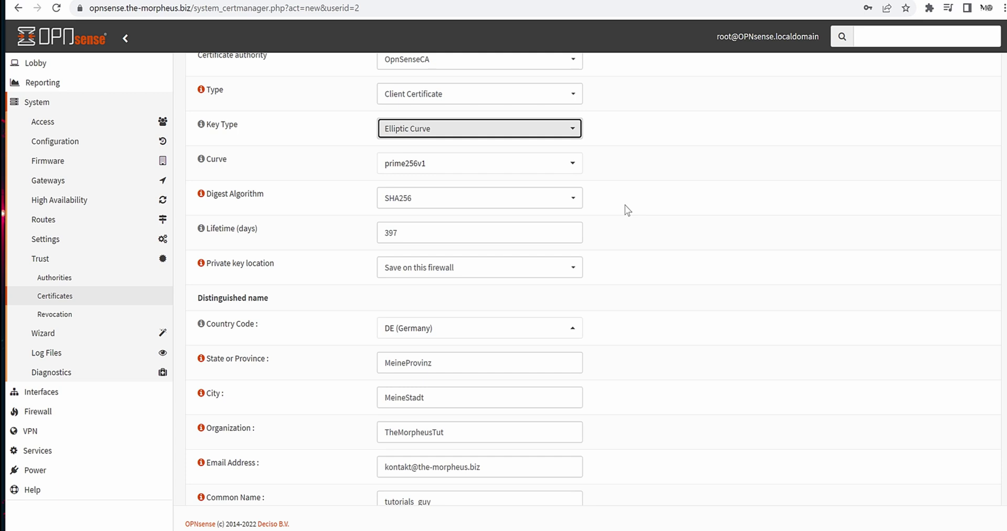
click(558, 152)
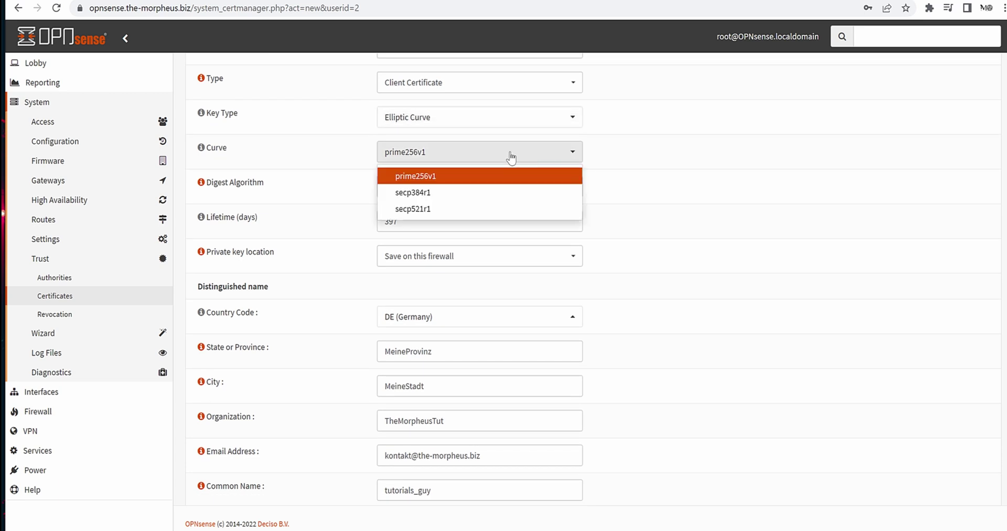
click(421, 210)
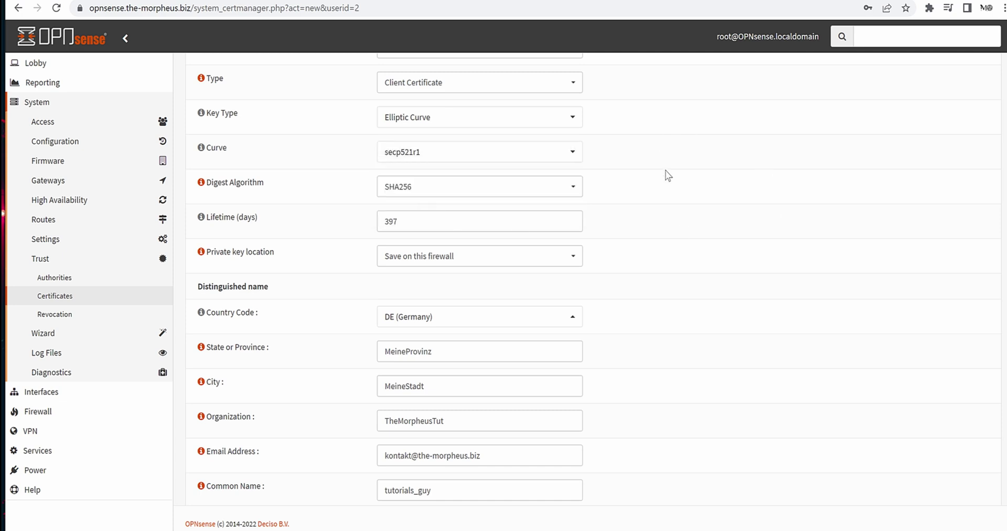
click(552, 194)
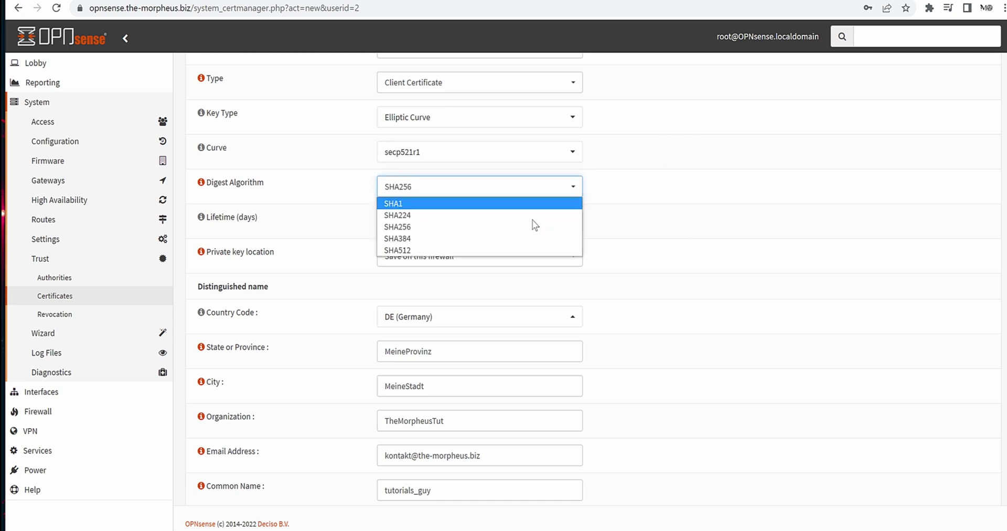
click(417, 252)
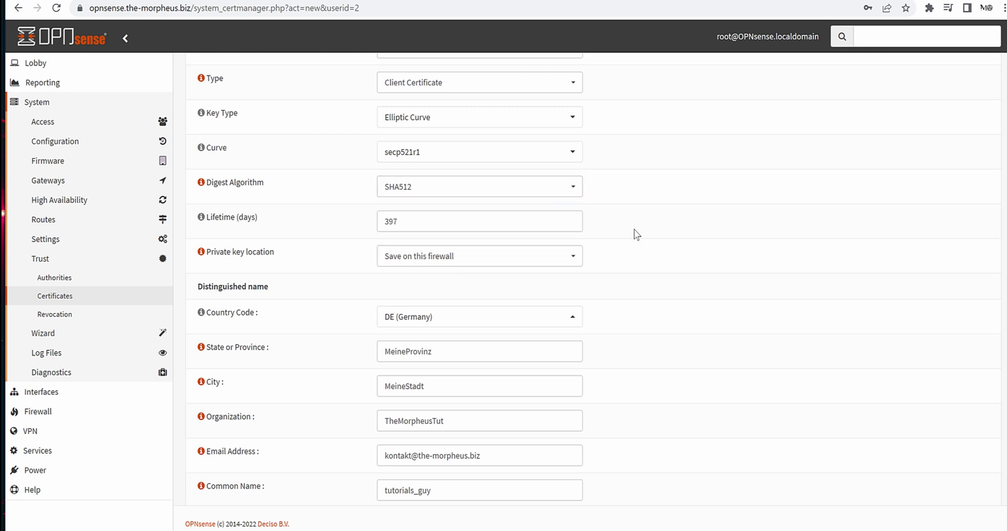
scroll(634, 229, down, 1)
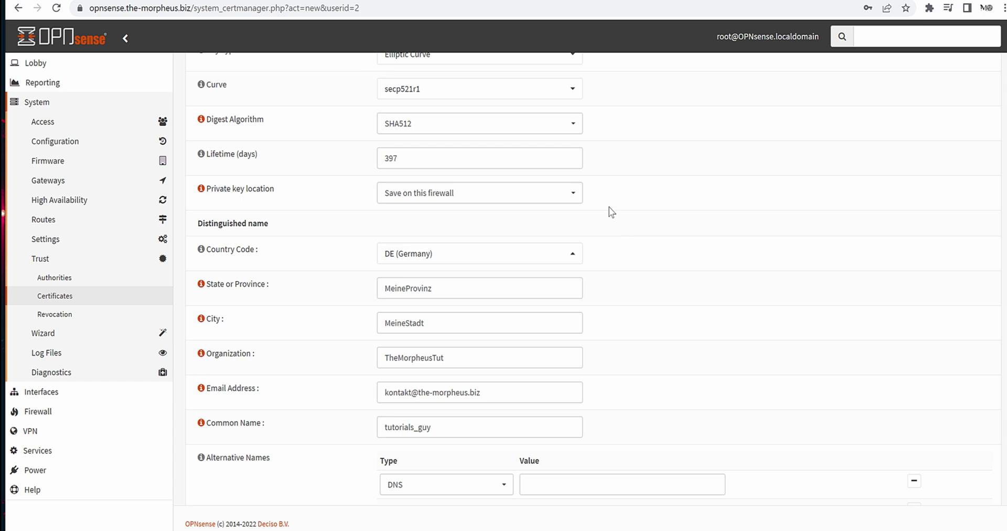
click(461, 195)
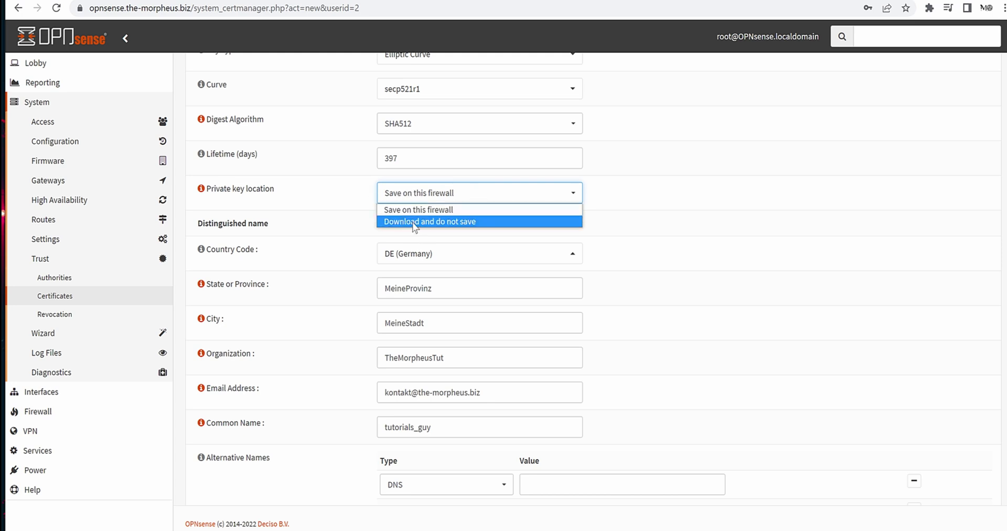
click(713, 181)
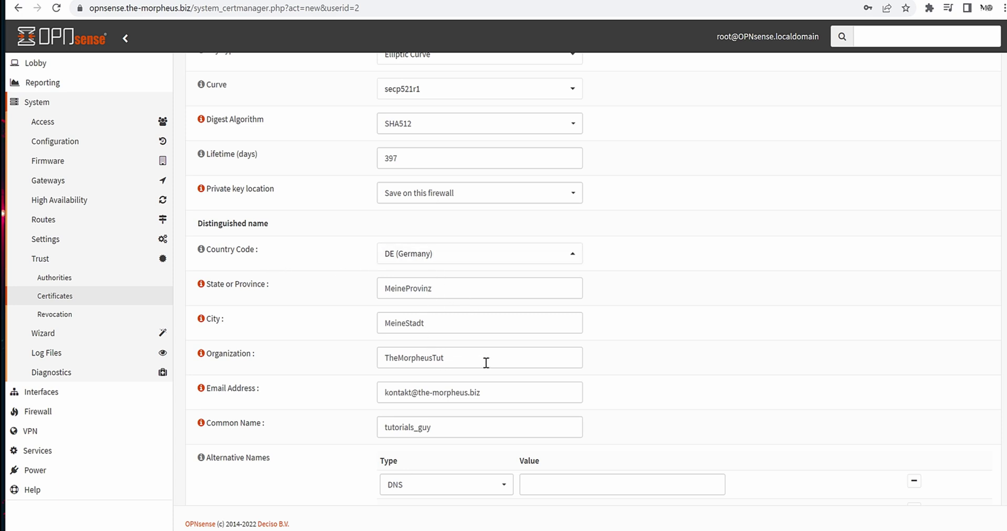
scroll(486, 362, down, 1)
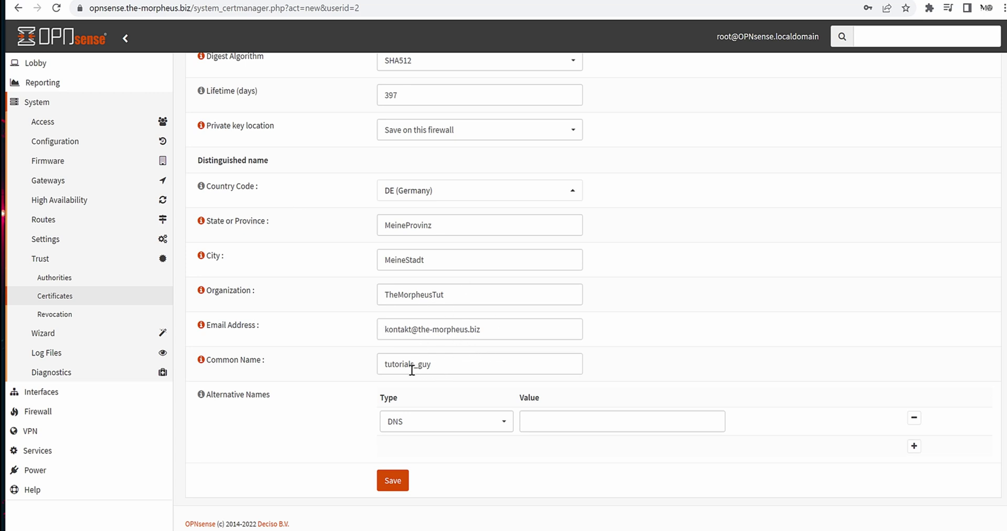
scroll(481, 380, down, 1)
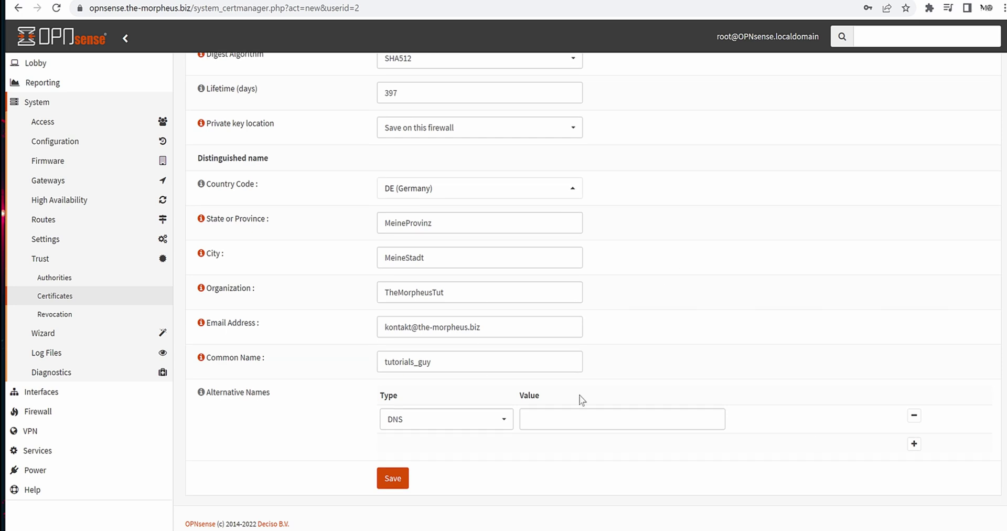
Save the new tutorials_guy client certificate.
click(402, 480)
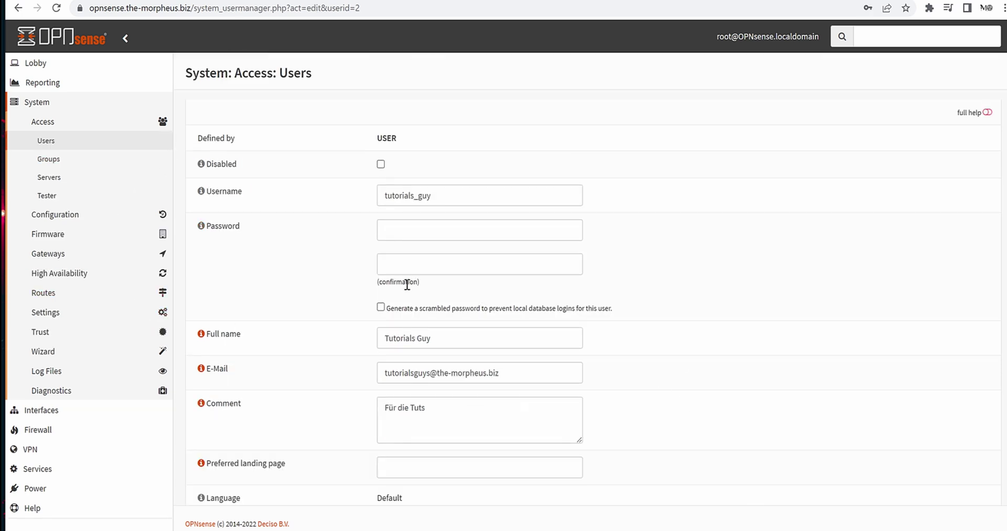
scroll(344, 209, down, 4)
scroll(342, 209, down, 8)
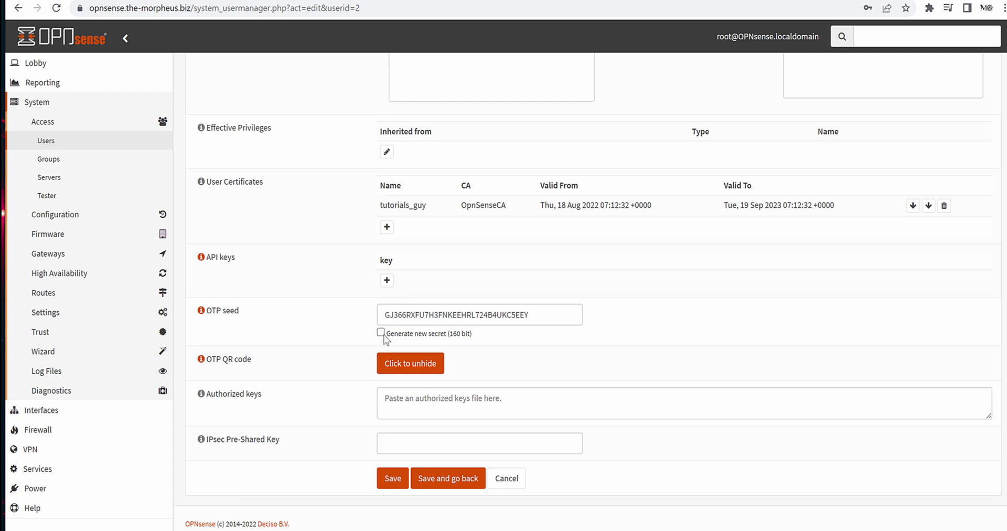
Generate a new OTP secret, clear the old seed, and save the user account.
click(381, 332)
drag(551, 315, 387, 314)
key(BackSpace)
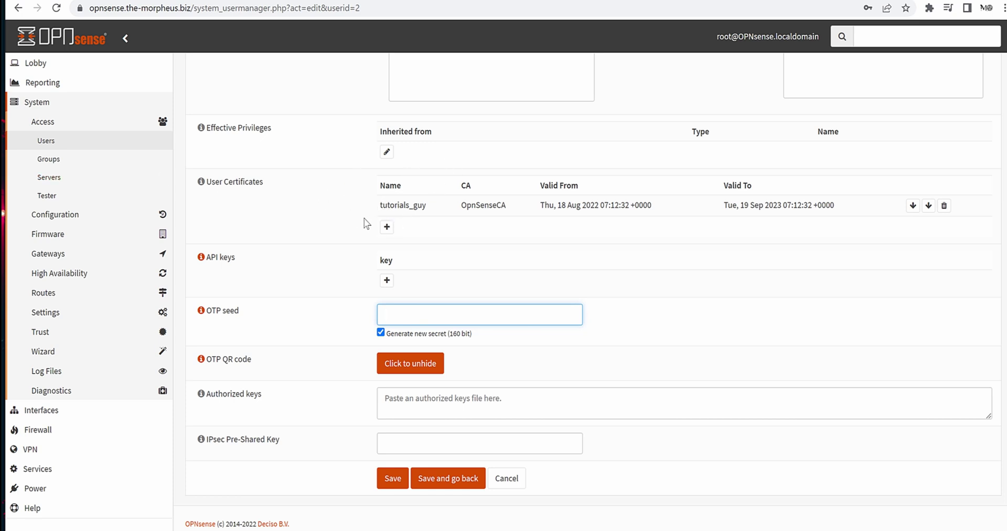
click(398, 488)
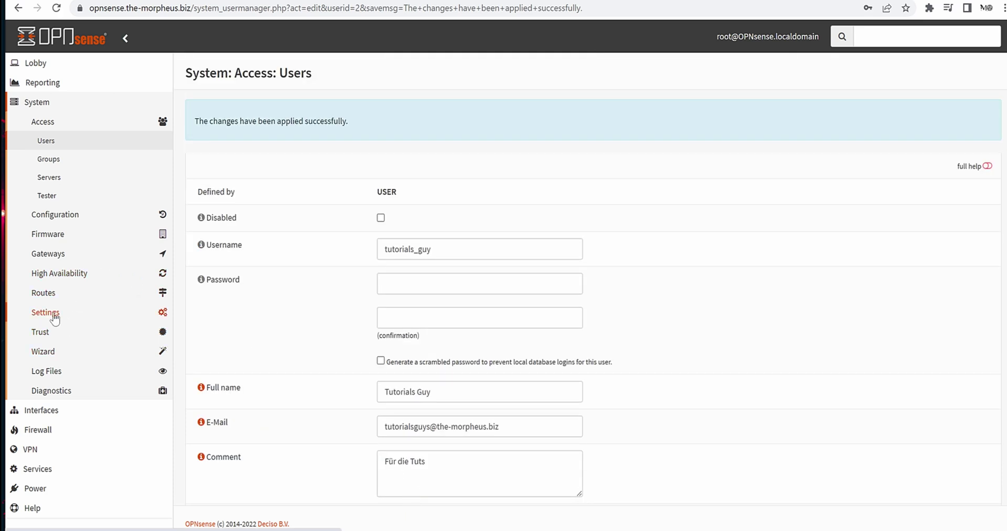
click(47, 331)
In Trust > Certificates, compare issuers: R3 for the ACME certificate, OpnSenseCA for the others.
click(52, 296)
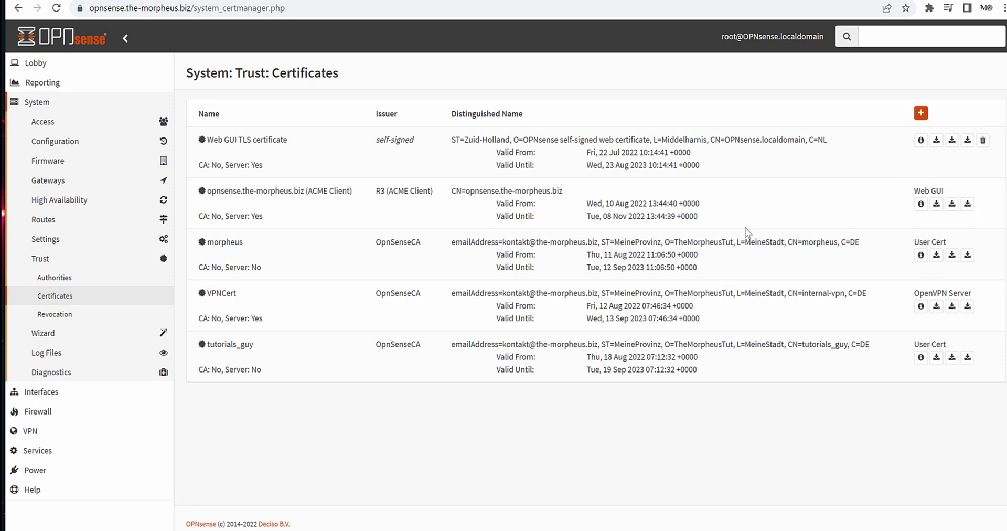
drag(233, 191, 786, 205)
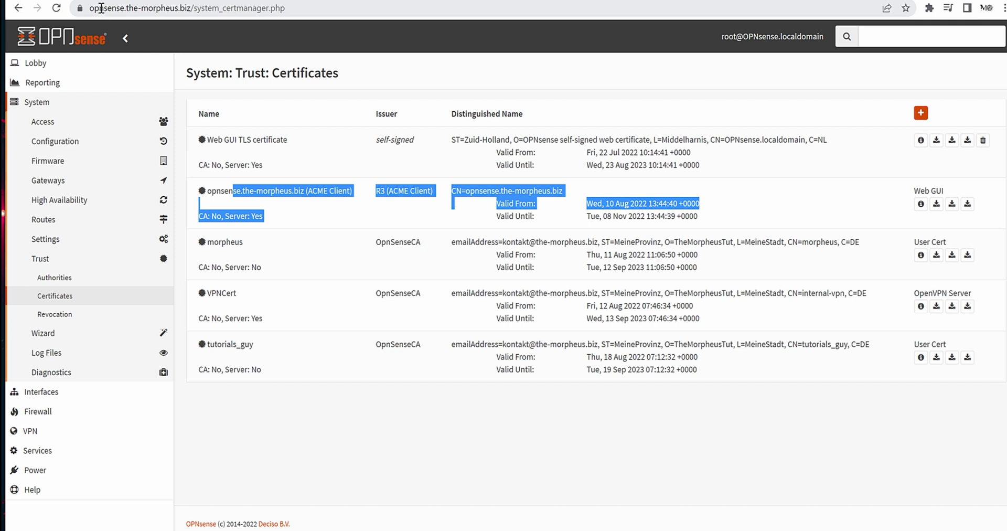
click(80, 8)
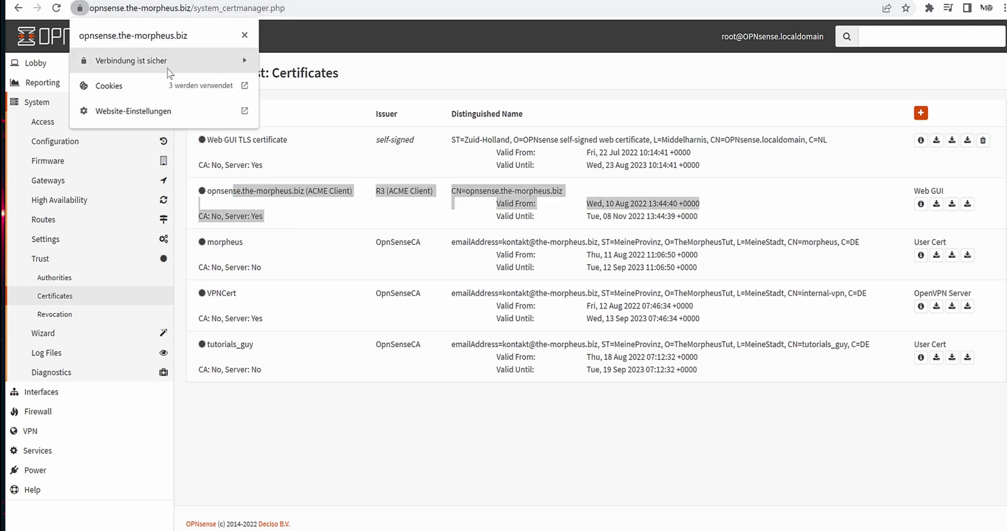
click(318, 370)
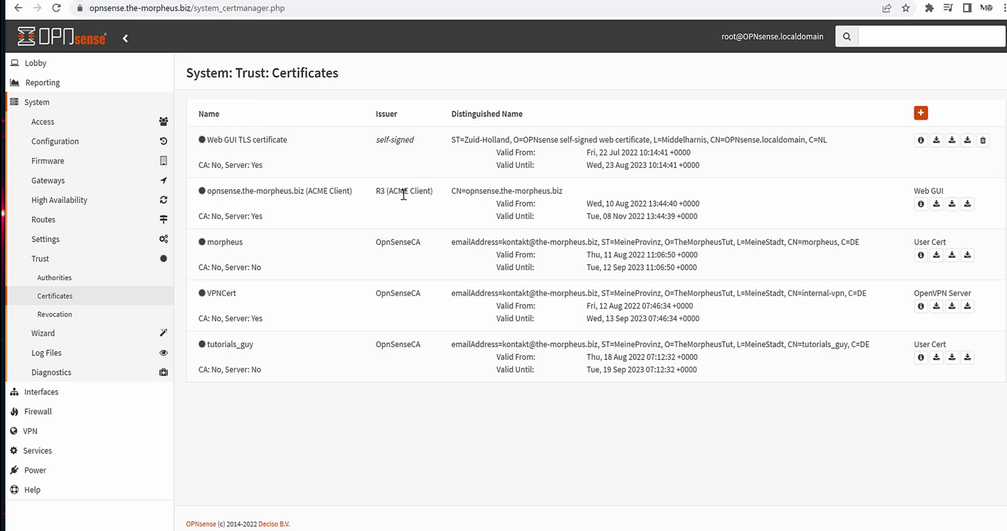
drag(376, 191, 435, 192)
click(442, 215)
double_click(411, 236)
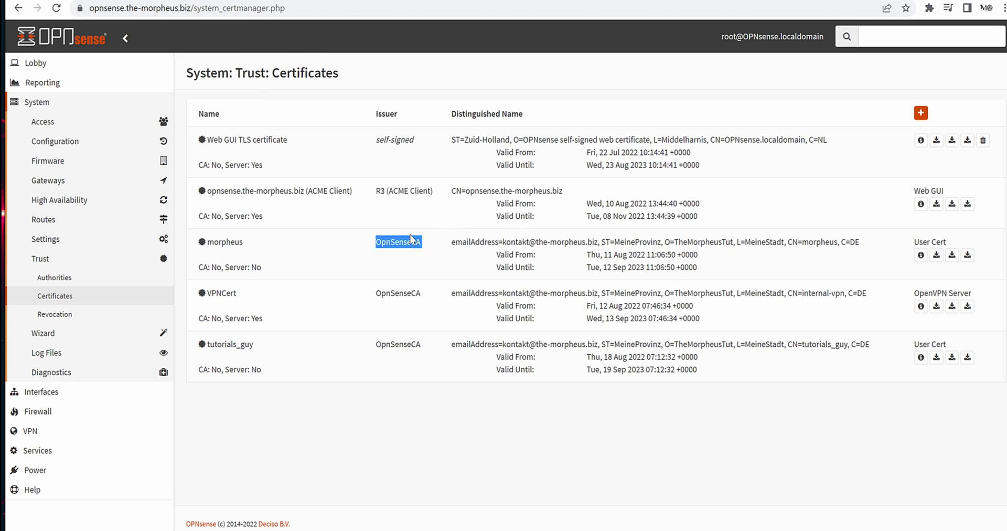
click(388, 192)
drag(375, 190, 425, 192)
click(429, 243)
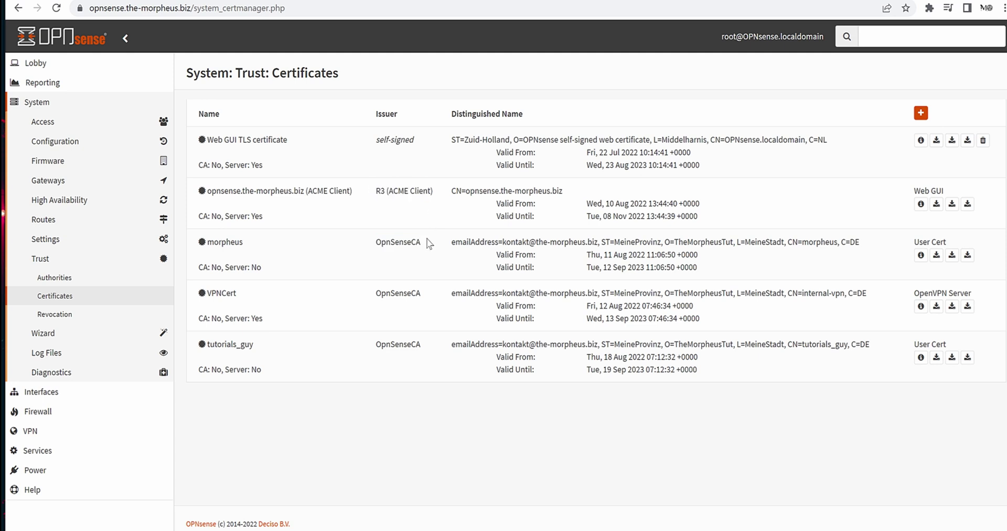
double_click(400, 245)
double_click(404, 294)
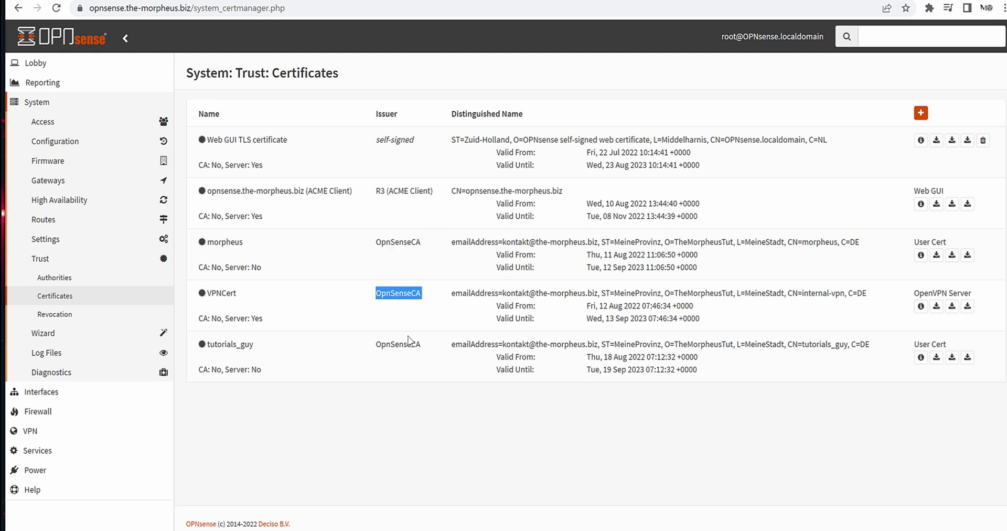
double_click(409, 342)
click(428, 421)
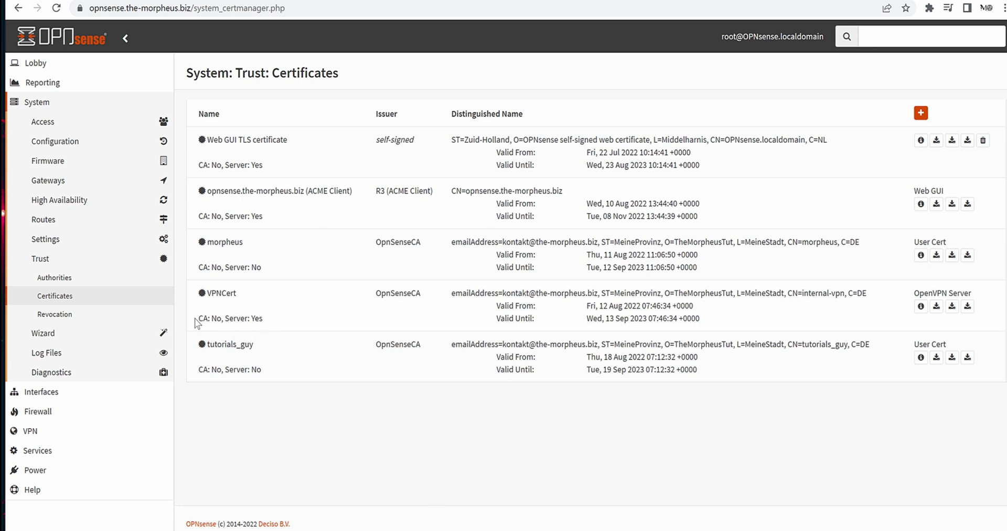
Contrast VPNCert's server flag with tutorials_guy's, then download tutorials_guy's user certificate and key.
drag(195, 318, 290, 321)
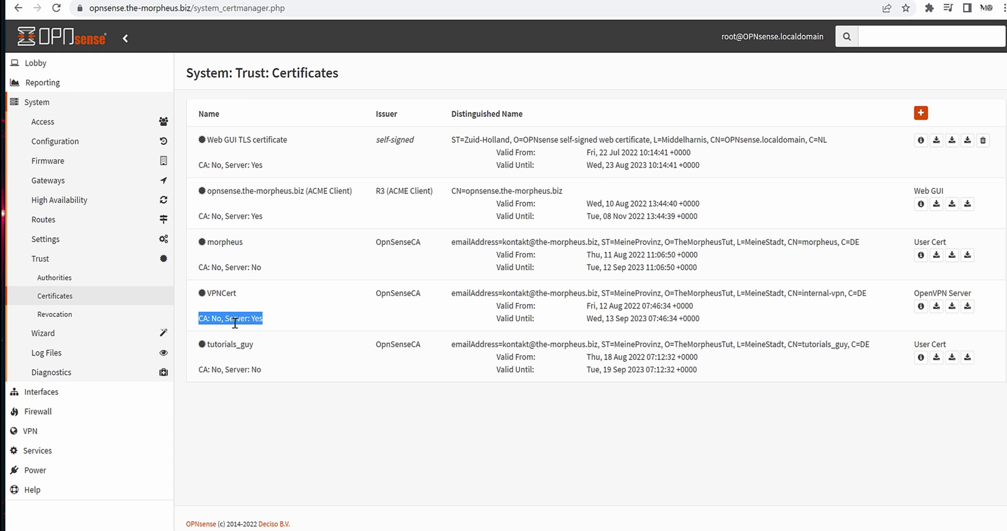
click(290, 364)
drag(221, 266, 182, 254)
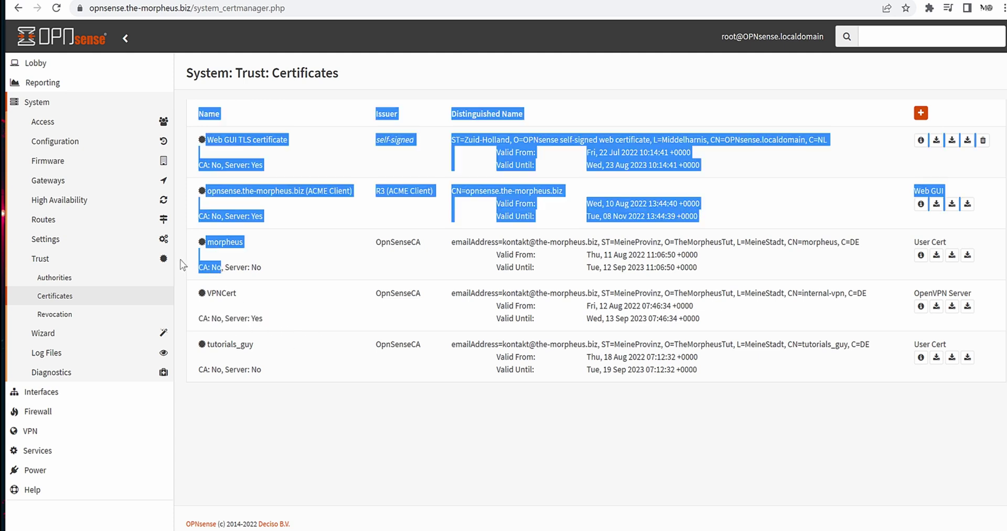
click(327, 283)
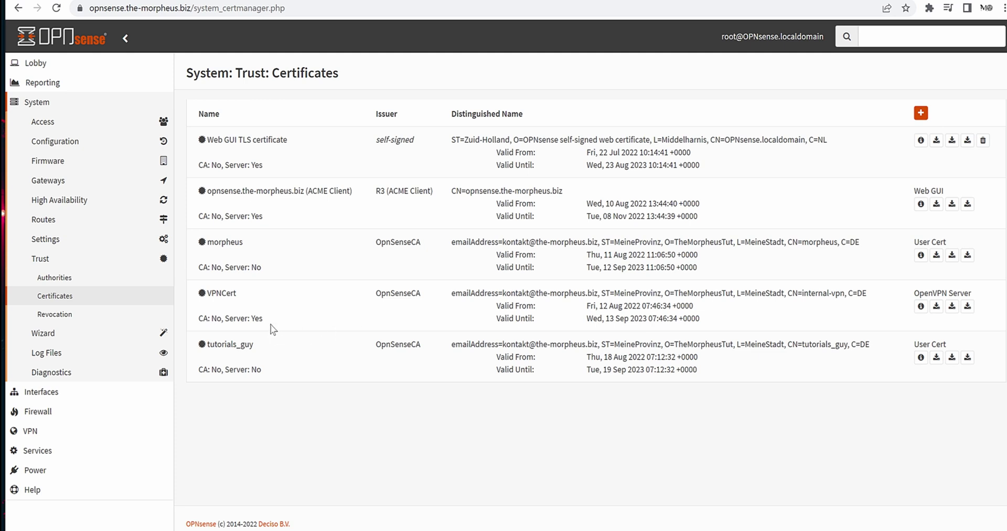
drag(263, 318, 226, 314)
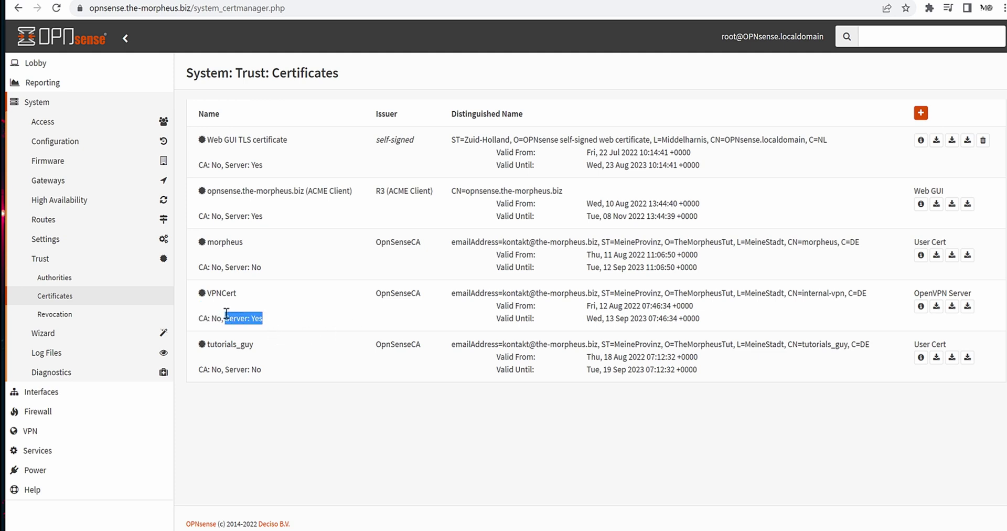
click(276, 300)
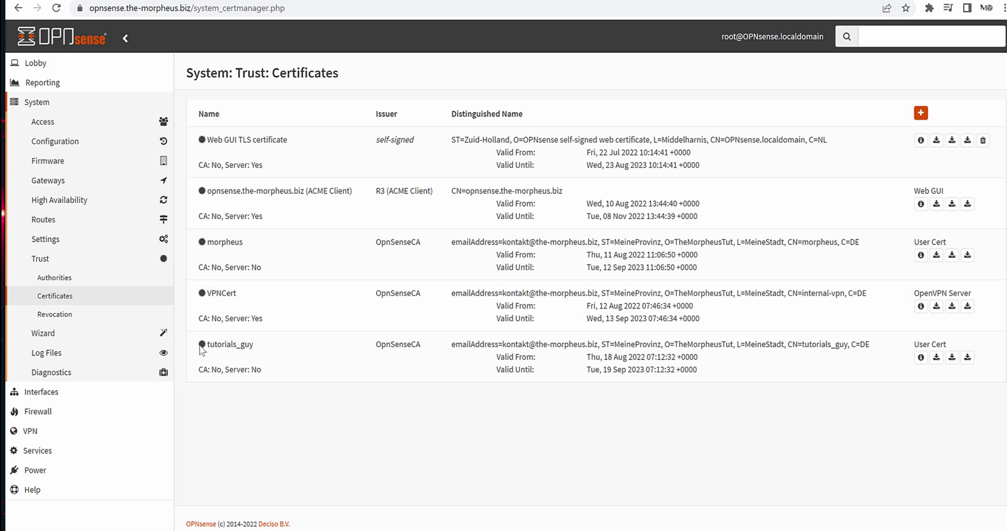
double_click(226, 345)
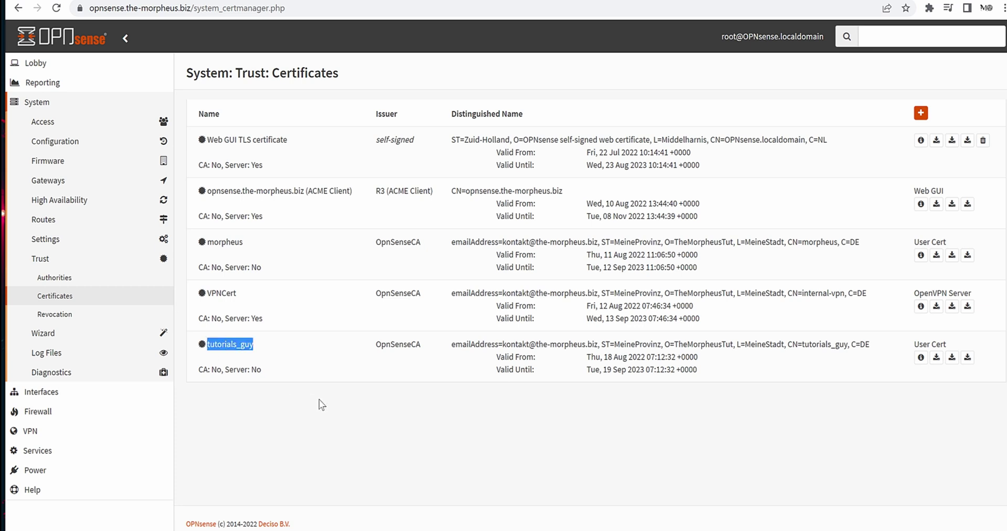
click(274, 403)
drag(199, 376, 262, 375)
click(573, 360)
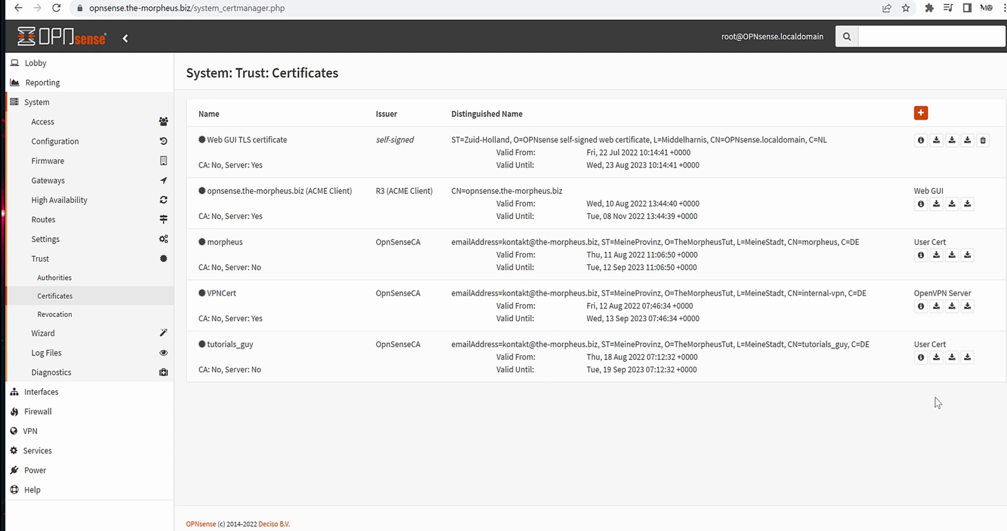
click(936, 358)
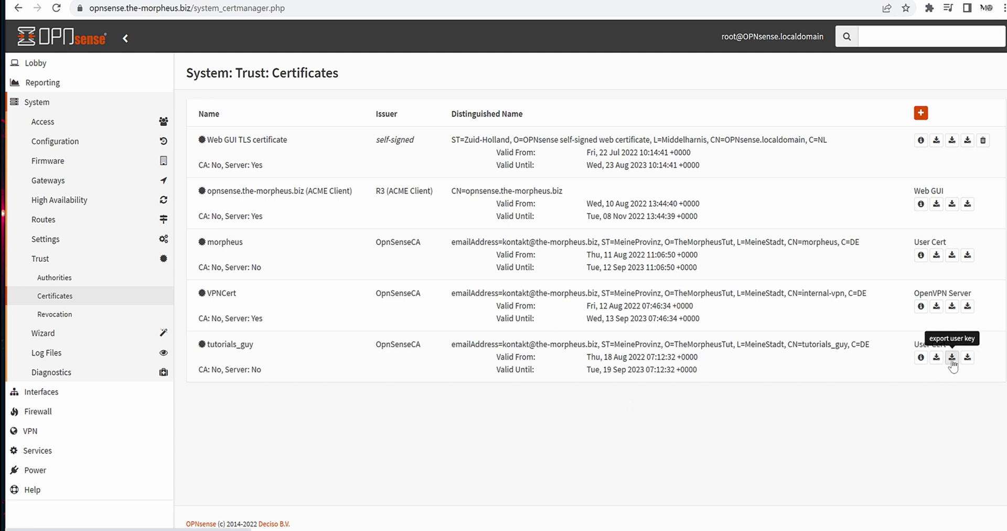
click(952, 358)
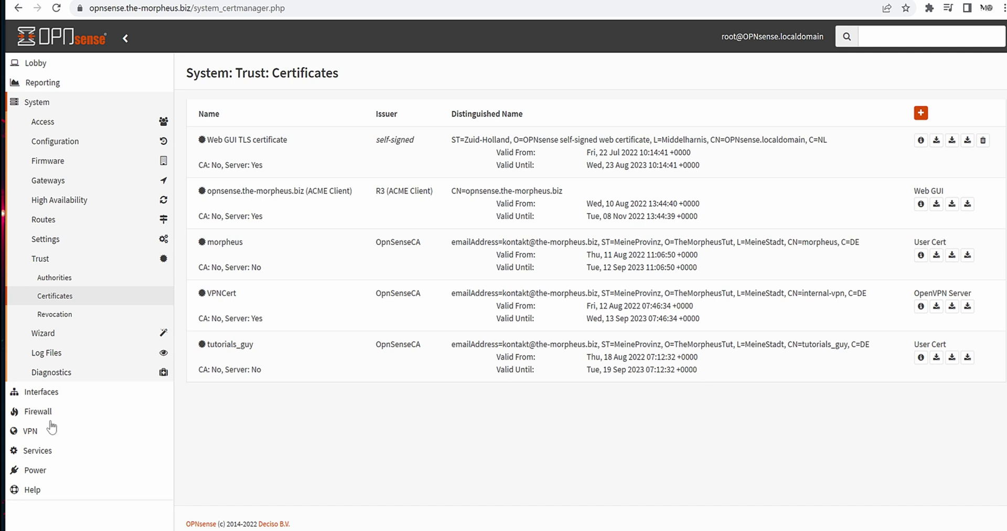
Edit the Morpheus client under VPN > OpenVPN > Clients and check its username morpheus.
click(112, 429)
click(73, 205)
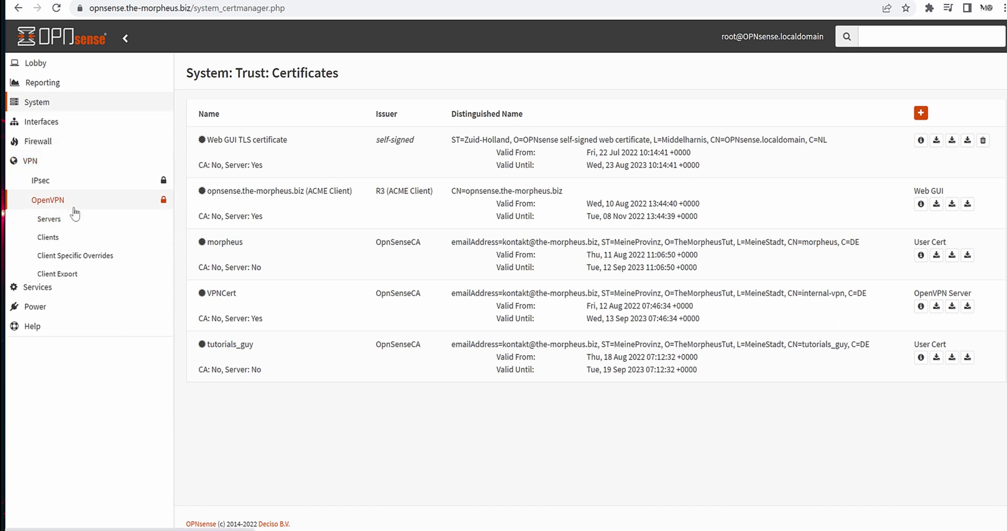
click(104, 279)
click(58, 245)
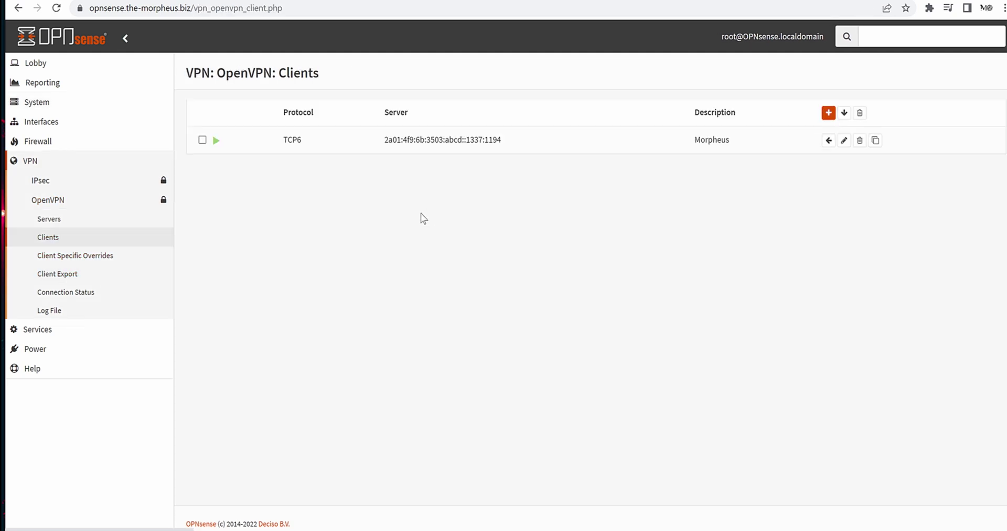
click(845, 141)
scroll(797, 376, up, 3)
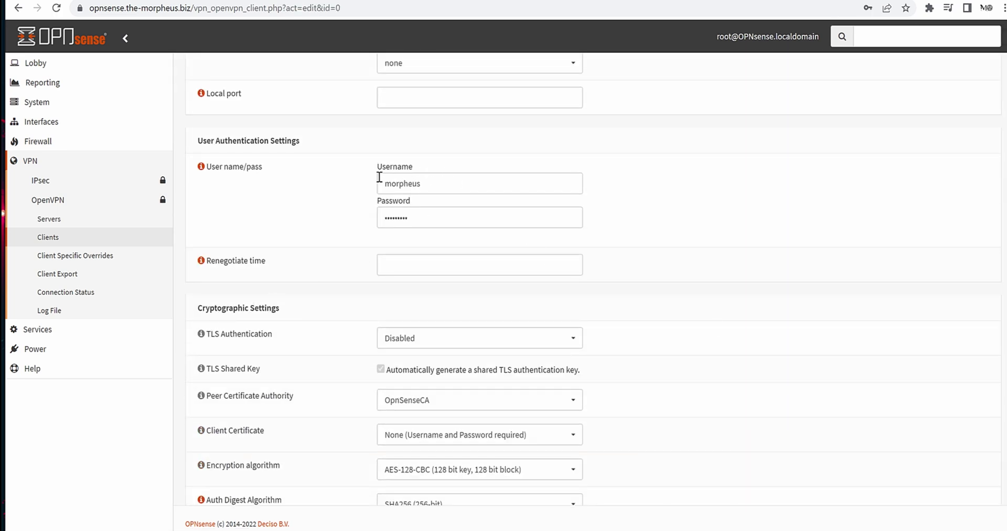
scroll(373, 197, down, 1)
scroll(477, 175, up, 1)
double_click(391, 184)
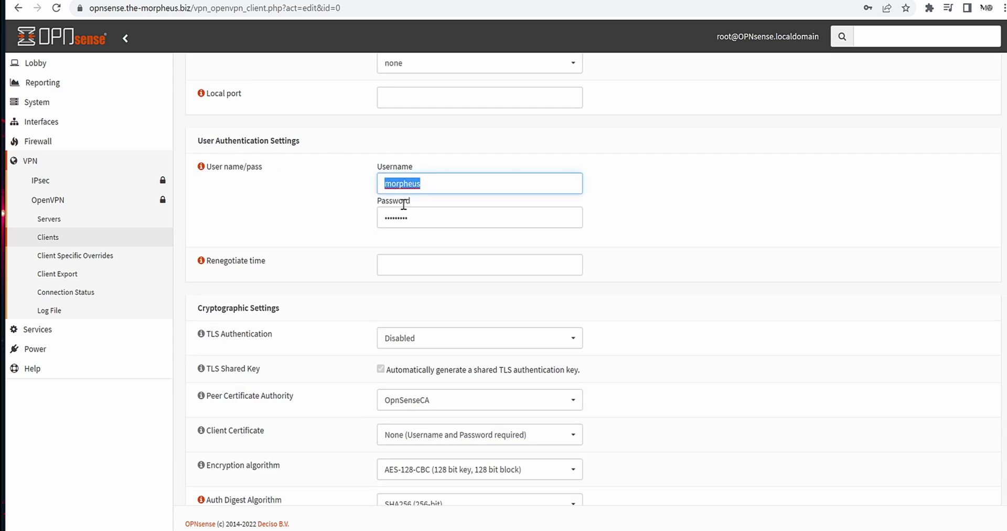
click(315, 206)
scroll(490, 360, down, 2)
Keep OpnSenseCA as peer authority and select tutorials_guy as the client certificate.
click(465, 278)
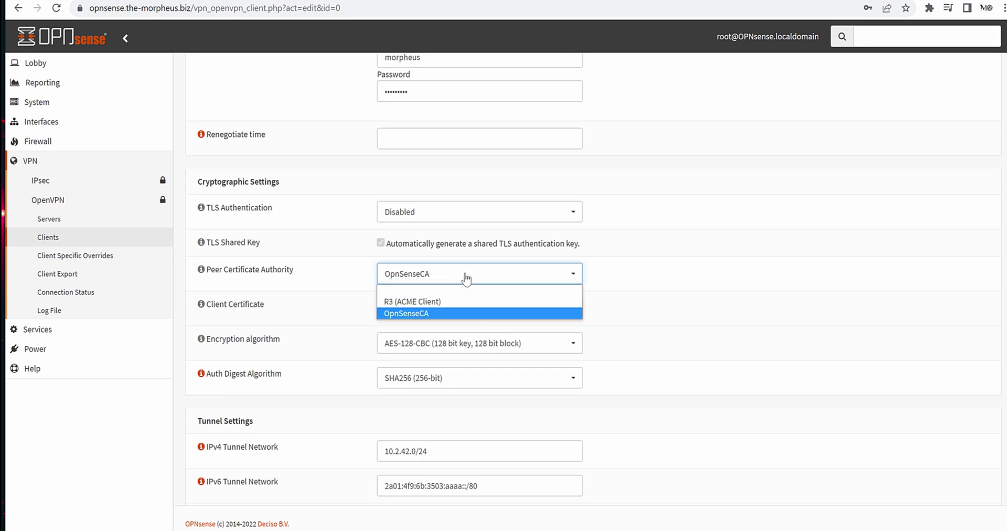
click(788, 335)
click(542, 313)
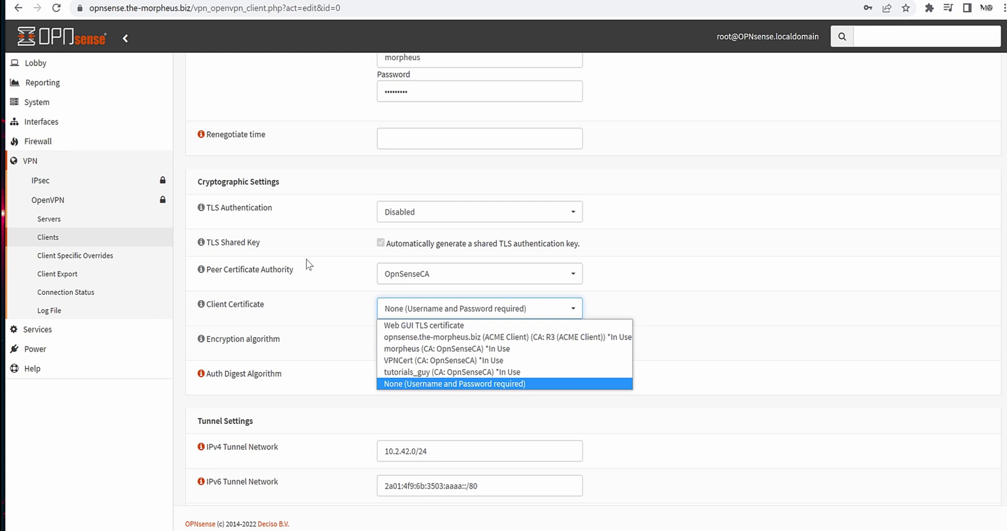
click(386, 372)
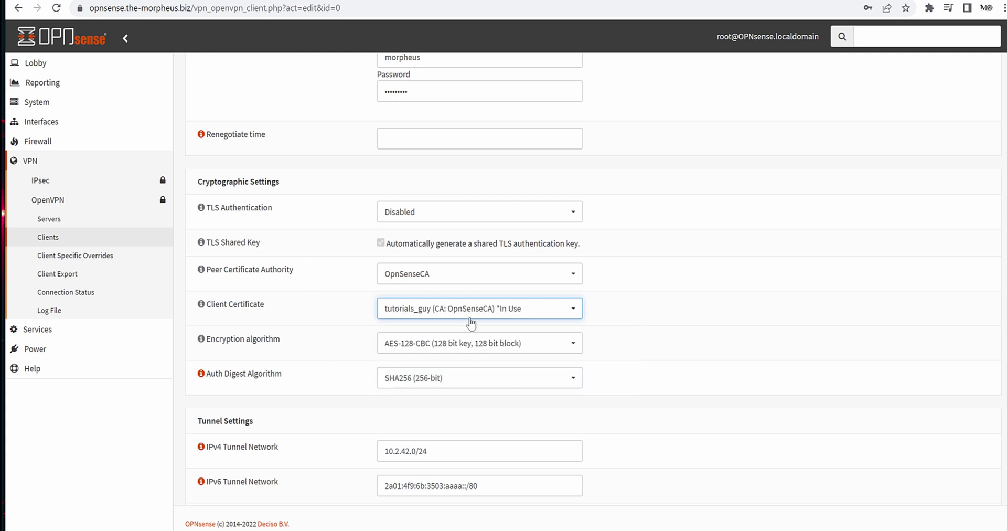
click(454, 312)
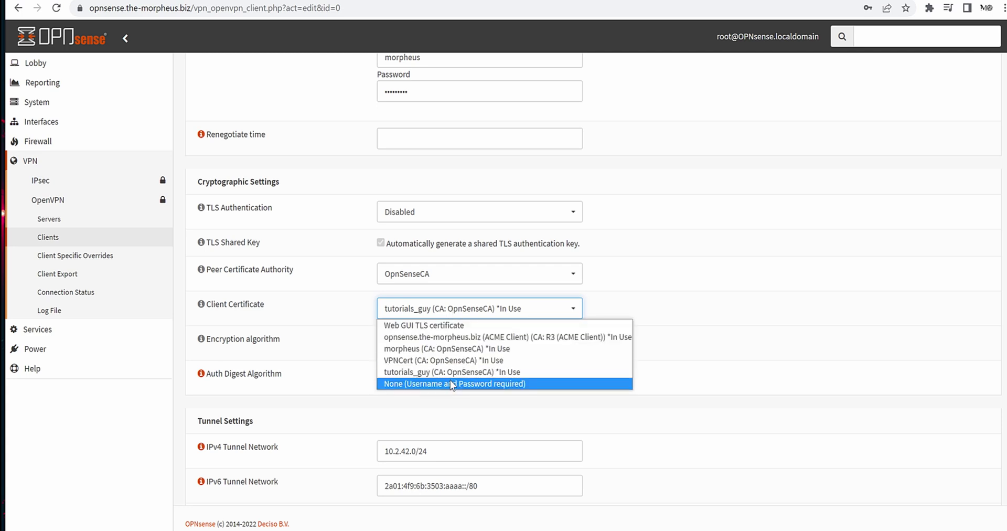
click(823, 312)
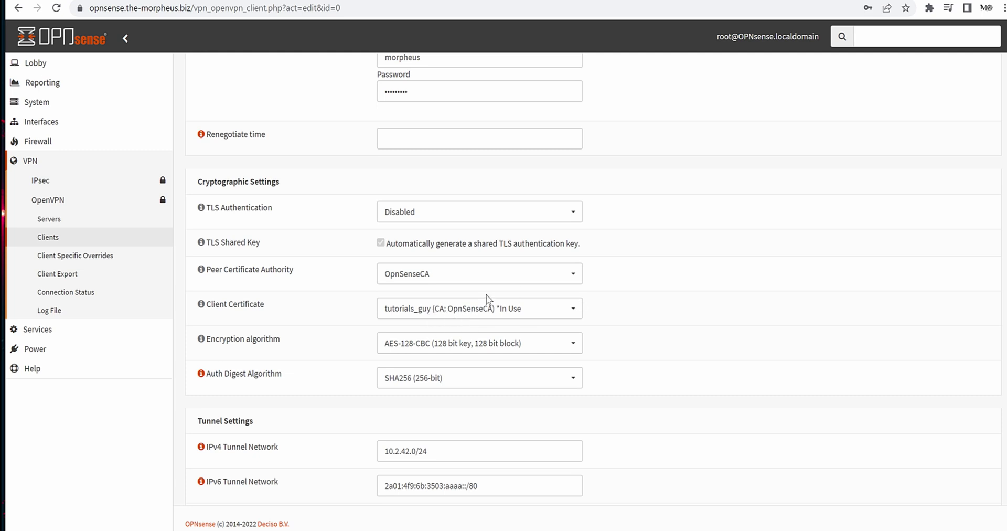
scroll(403, 315, down, 9)
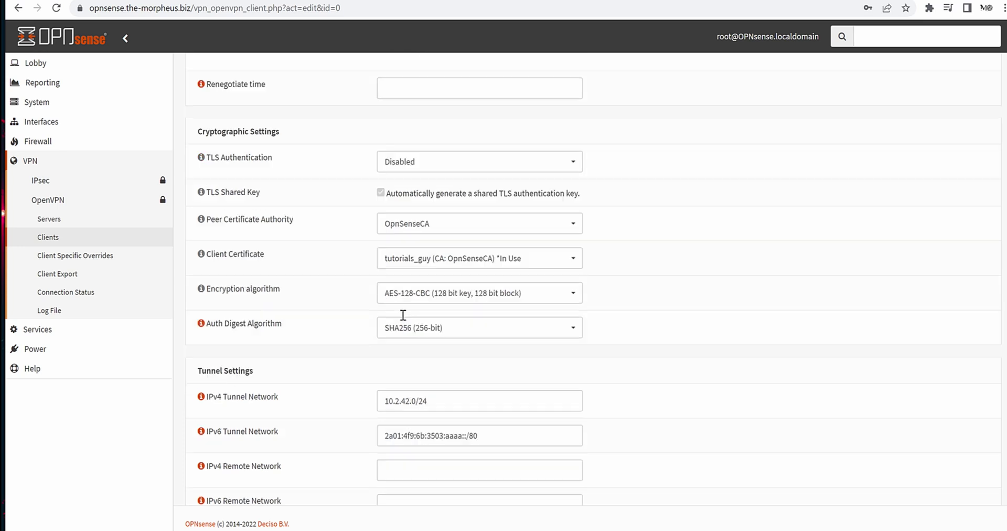
Save the Morpheus client settings and go to the OpenVPN Client Export page.
click(400, 477)
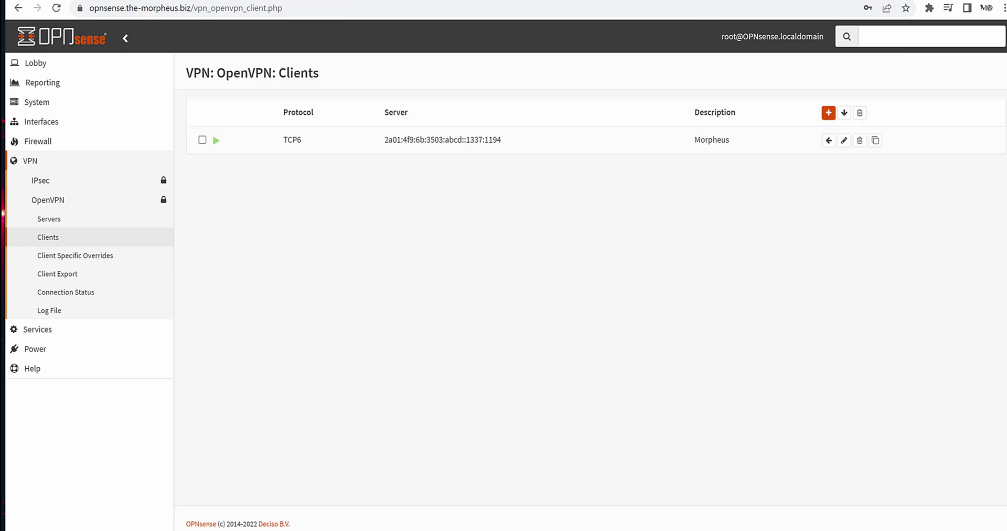
click(56, 273)
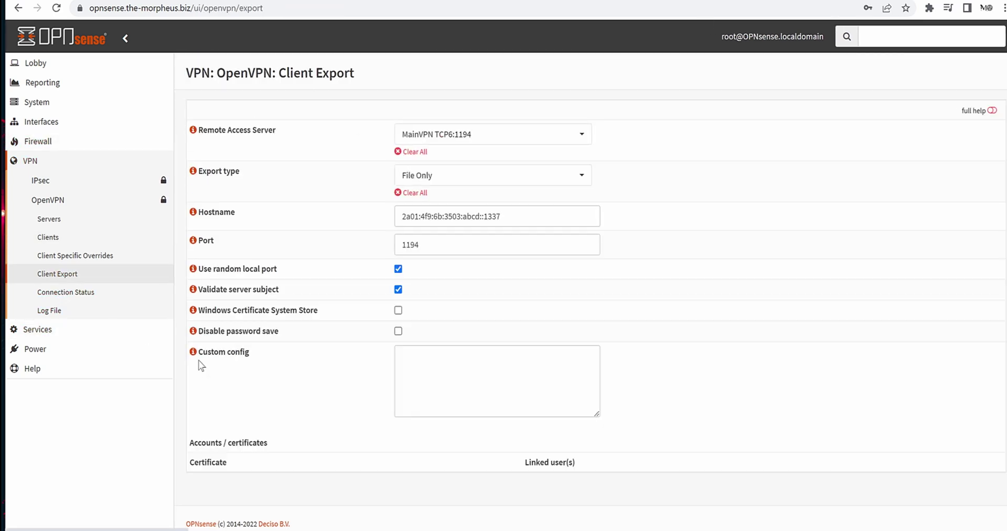
scroll(808, 372, down, 2)
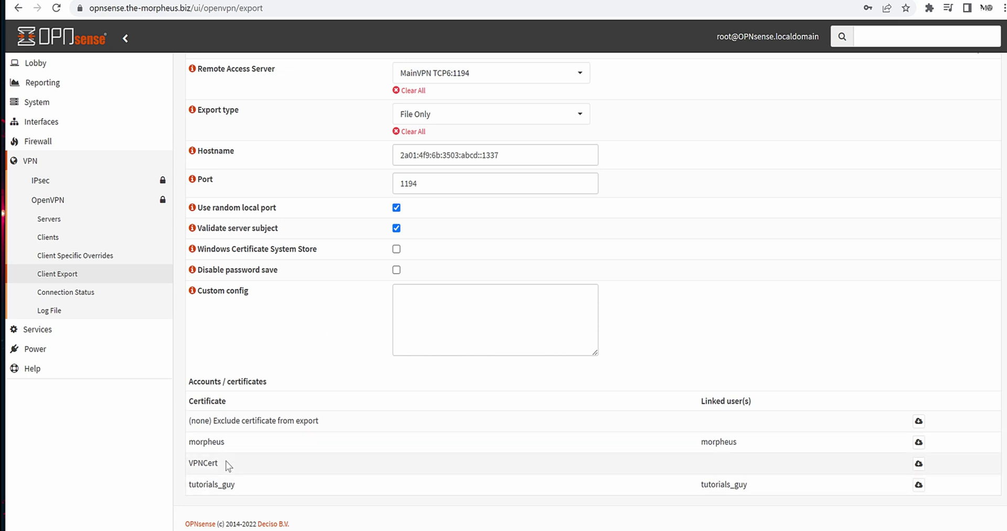
drag(196, 420, 347, 423)
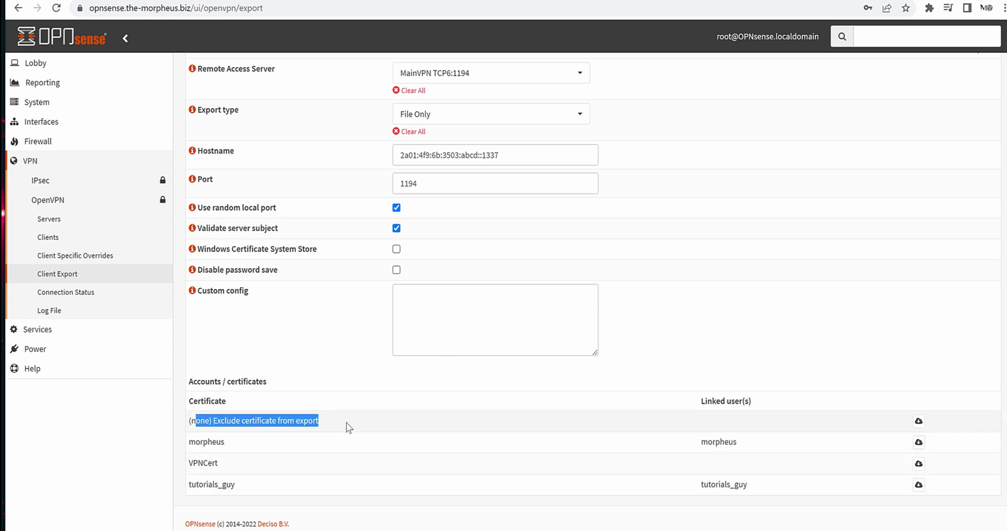
click(265, 417)
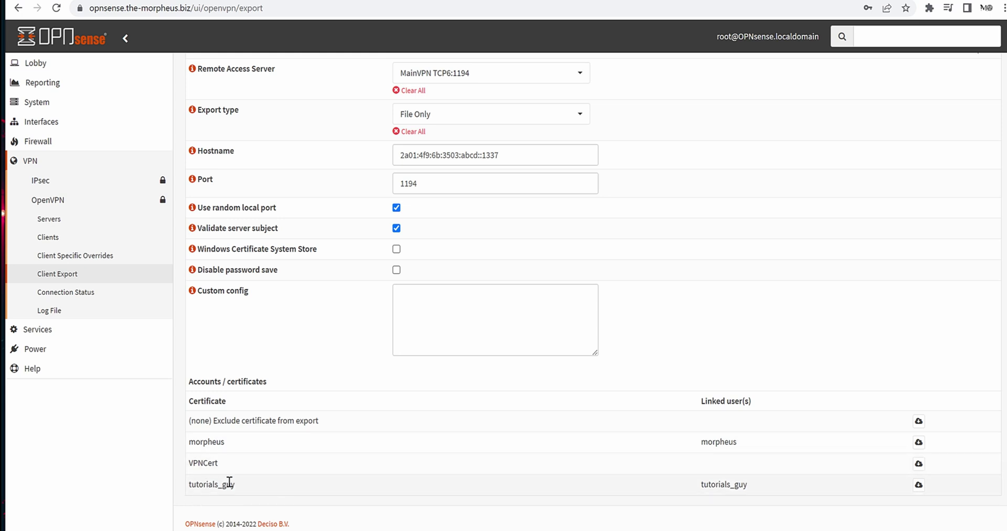
Locate the tutorials_guy certificate entry and show the export type options.
drag(235, 484, 200, 483)
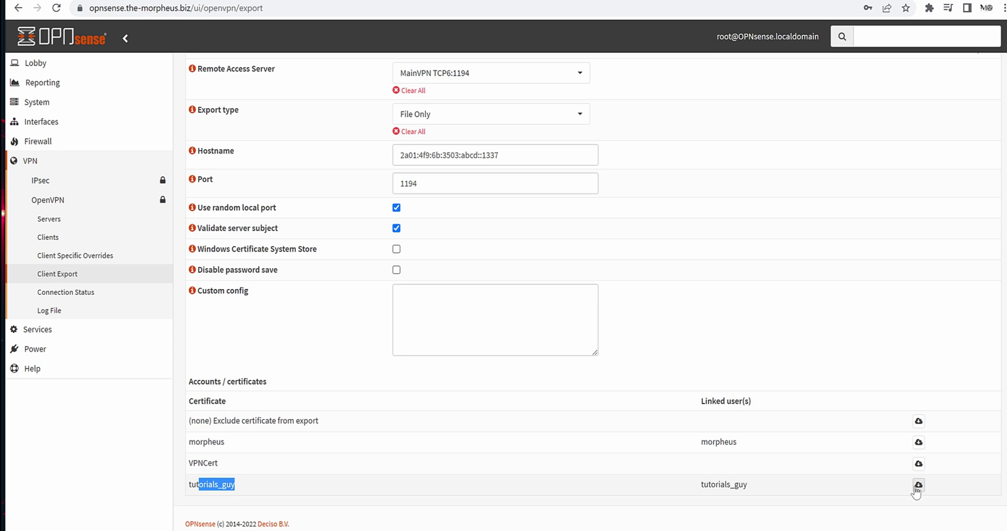
click(950, 485)
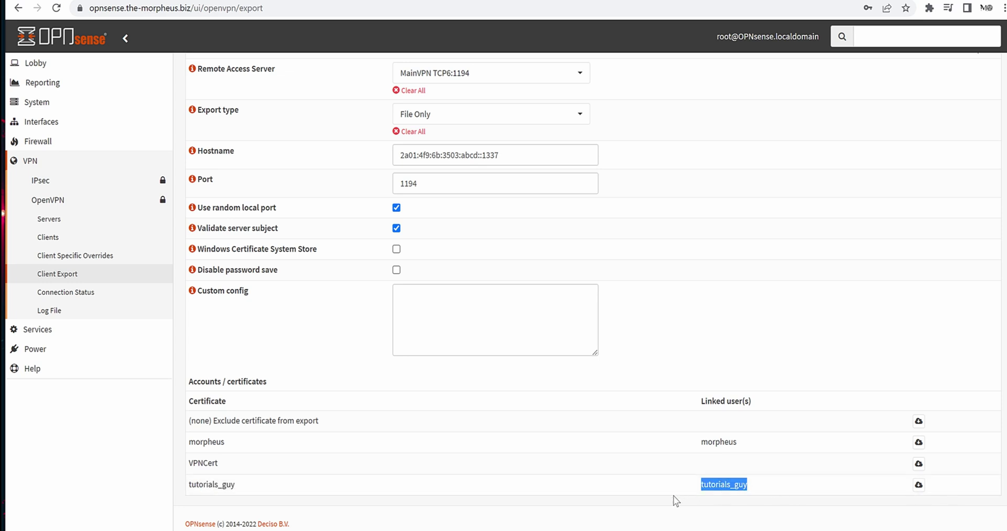
click(777, 493)
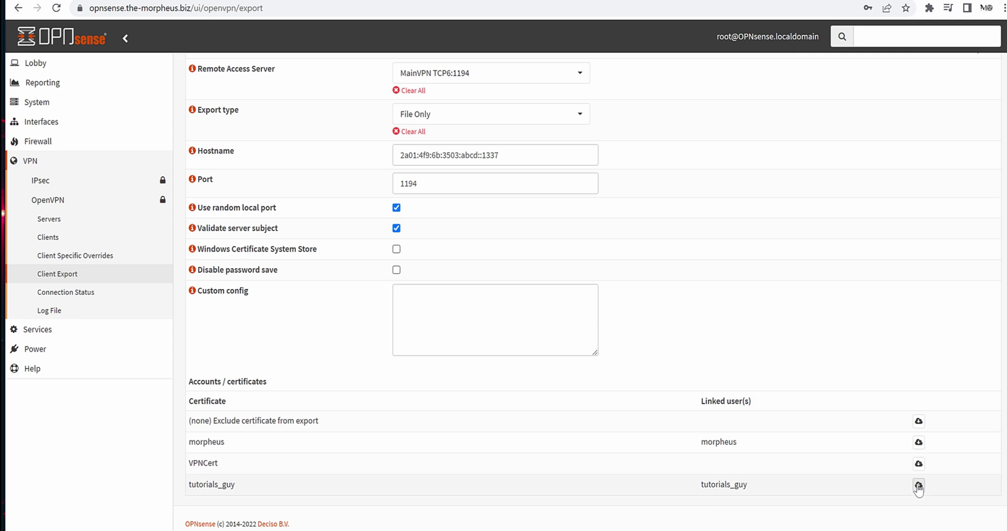
click(558, 121)
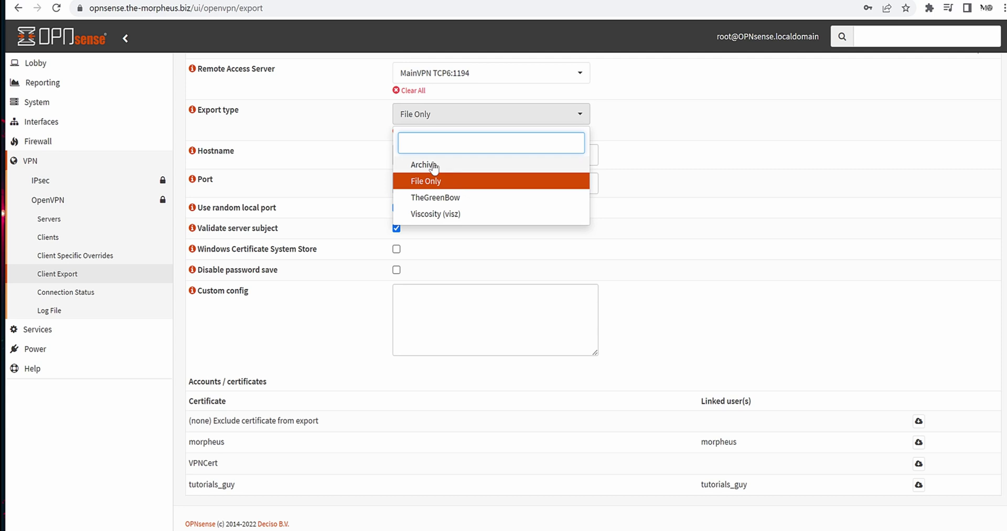
Export as Archive, inspect the MainVPN_tutorials_guy .ovpn and .p12 files, then launch OpenVPN Connect.
click(424, 165)
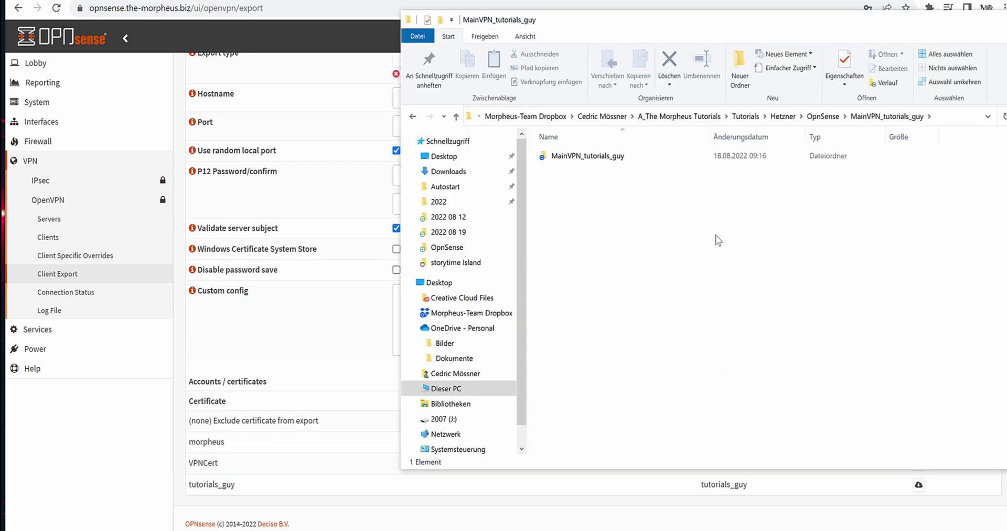
double_click(639, 156)
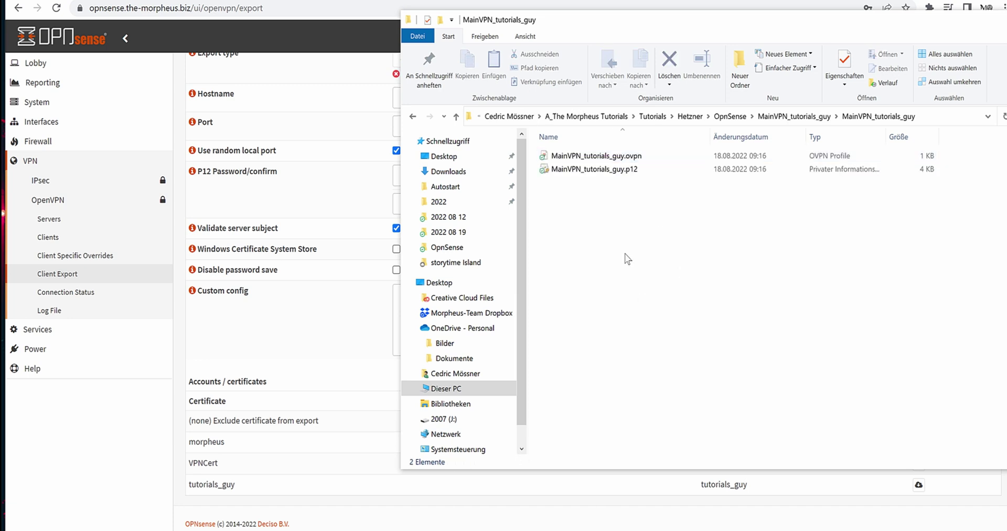
click(639, 157)
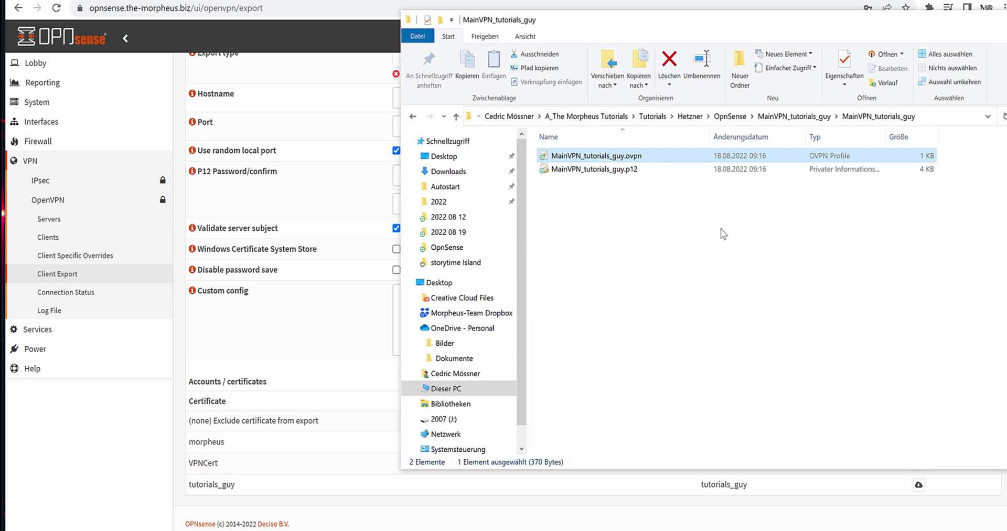
click(656, 168)
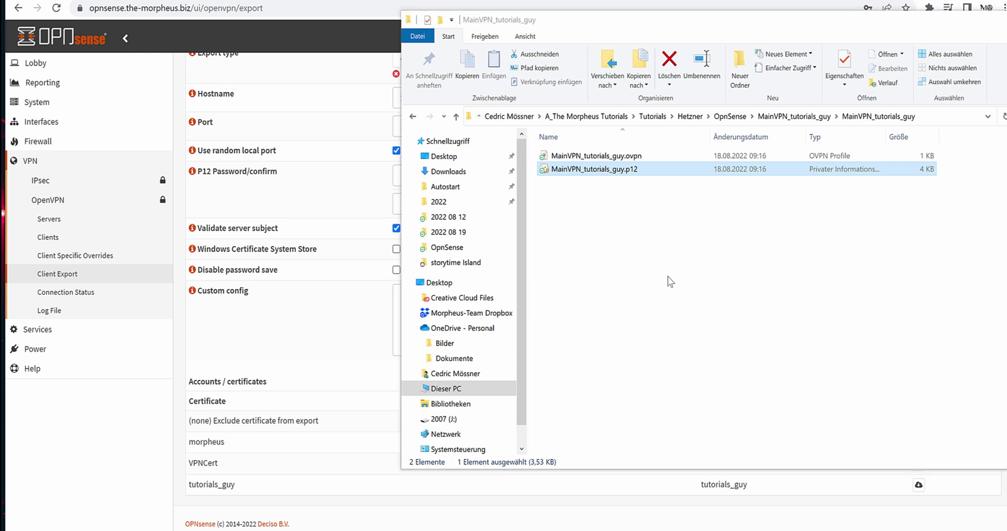
key(super)
key(Escape)
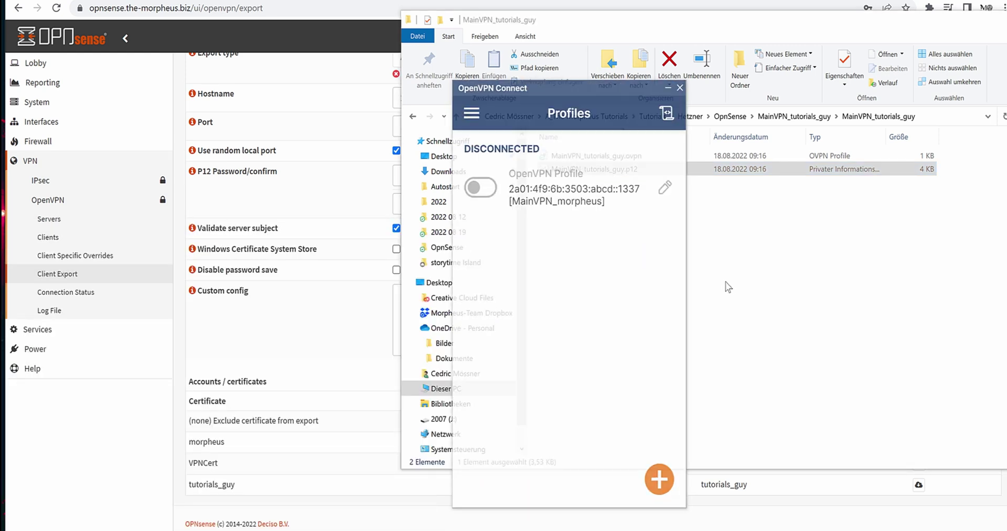
Go to OpenVPN Connect's Certificates & Tokens page and show the PKCS #12 tab.
click(472, 113)
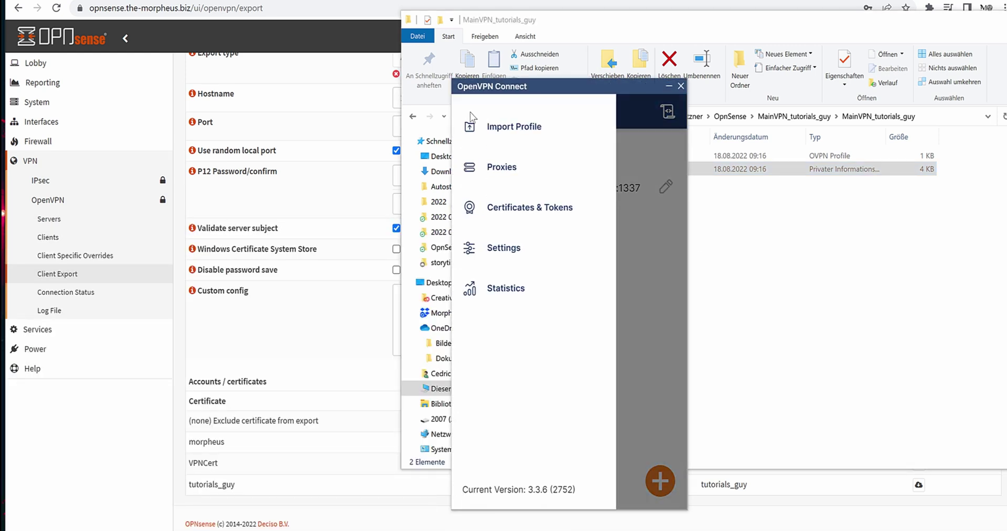
click(517, 207)
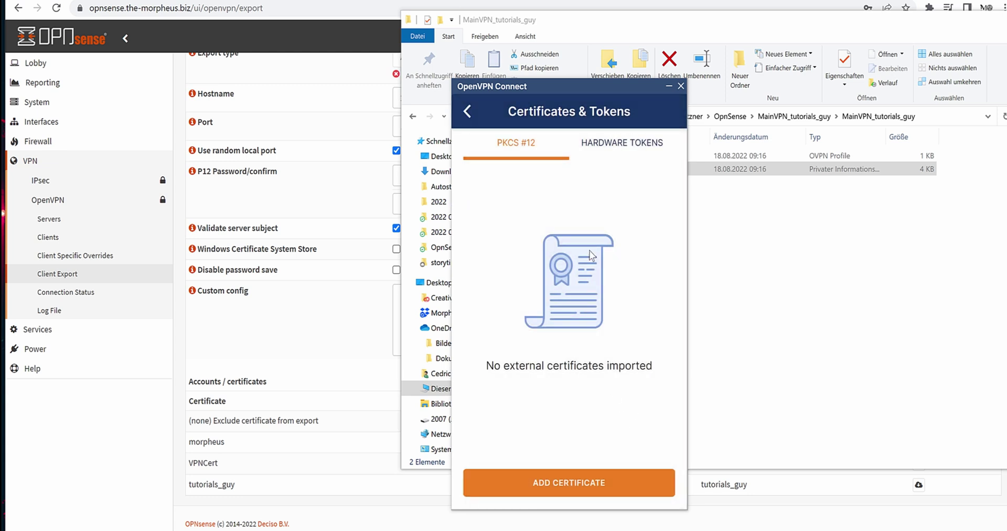
click(621, 149)
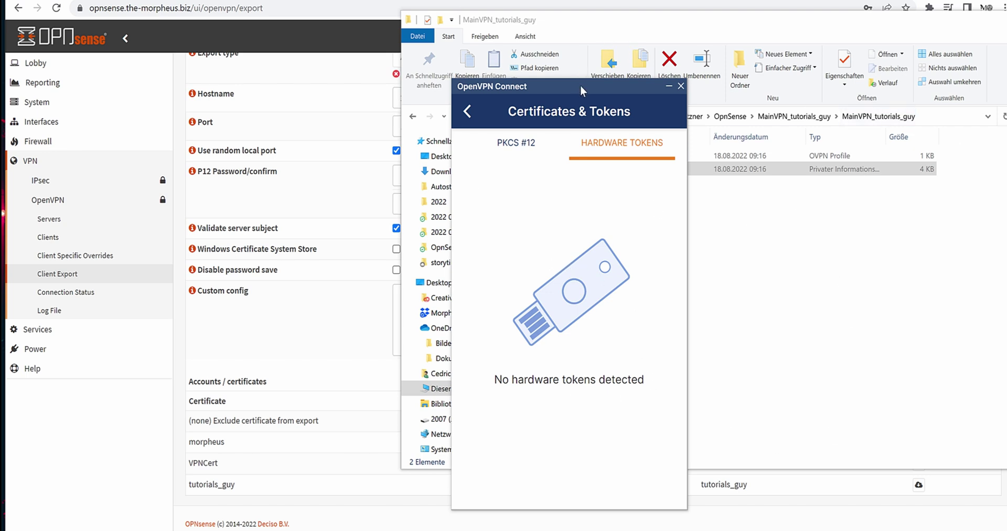
drag(580, 85, 402, 69)
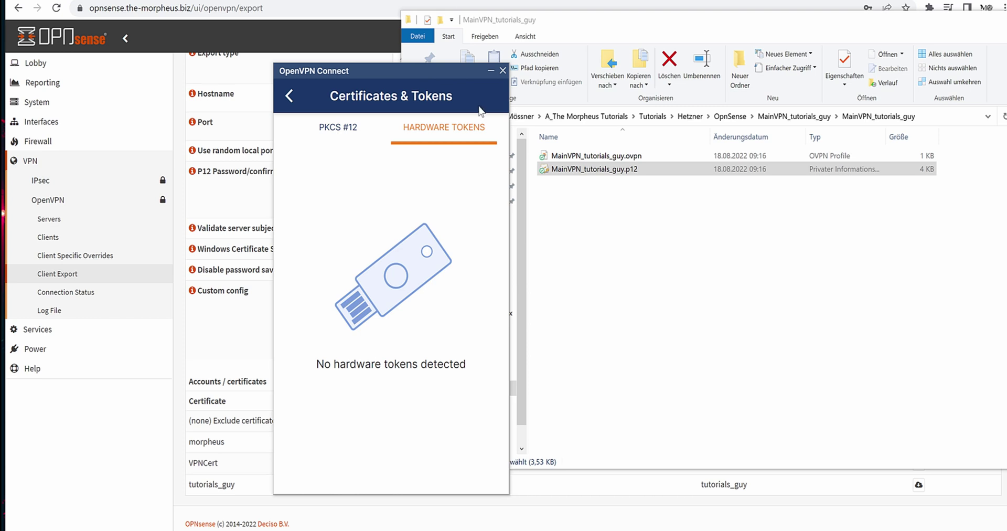
click(340, 128)
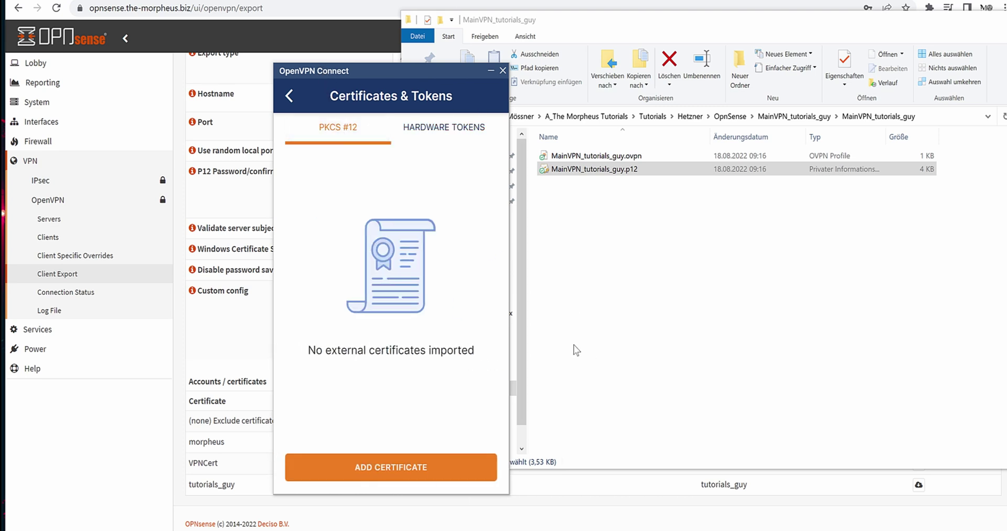
Add MainVPN_tutorials_guy.p12 from the nested MainVPN_tutorials_guy folder as a certificate.
click(387, 466)
double_click(457, 218)
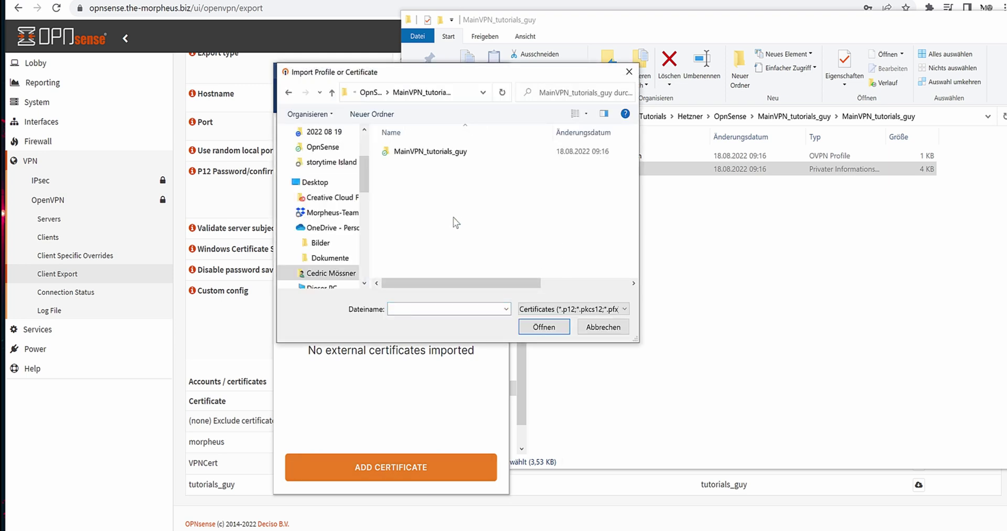
double_click(414, 153)
double_click(446, 152)
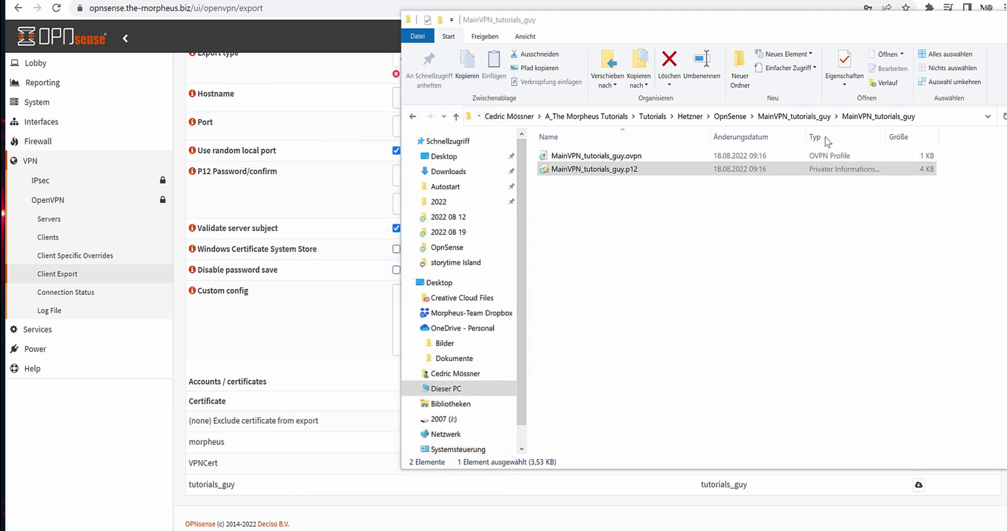
Change the MainVPN TCP6:1194 client export type from Archive to File Only.
key(alt+Tab)
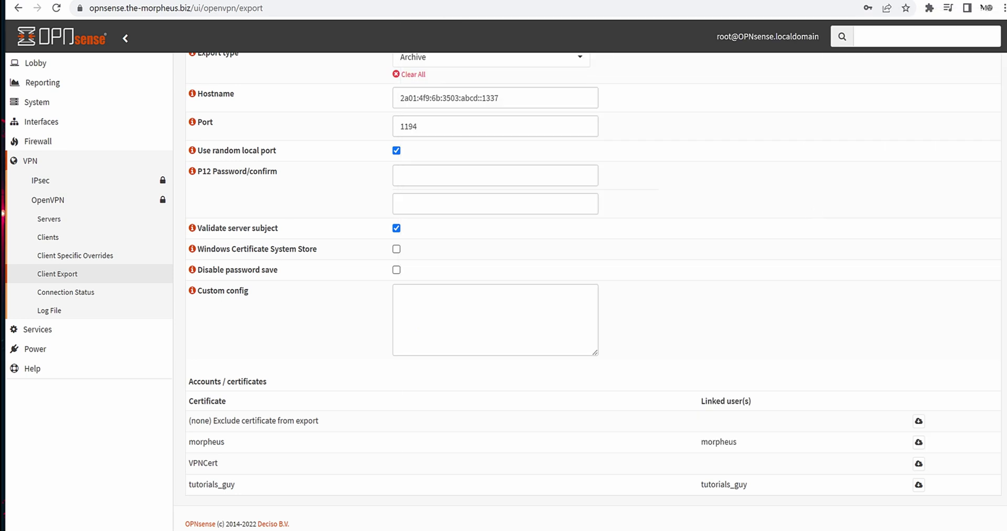
scroll(802, 273, up, 1)
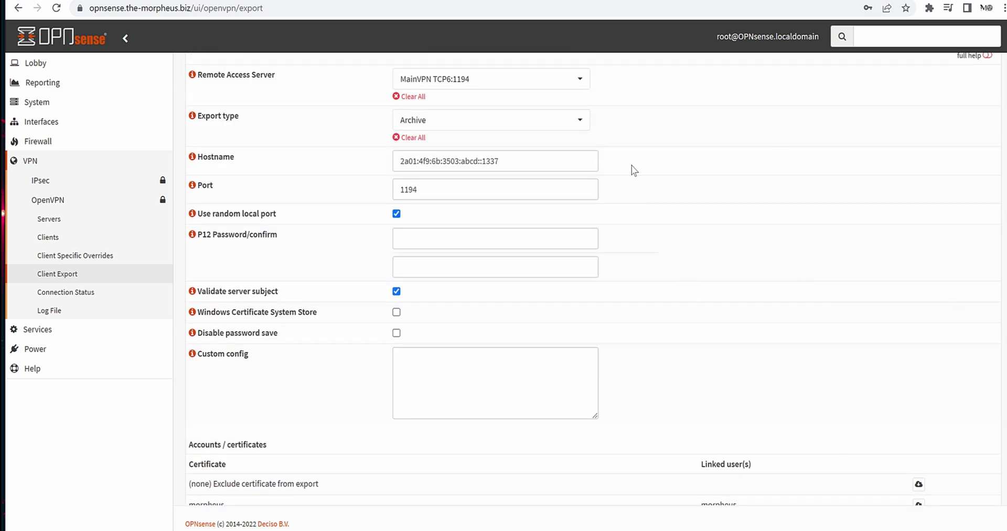
click(573, 122)
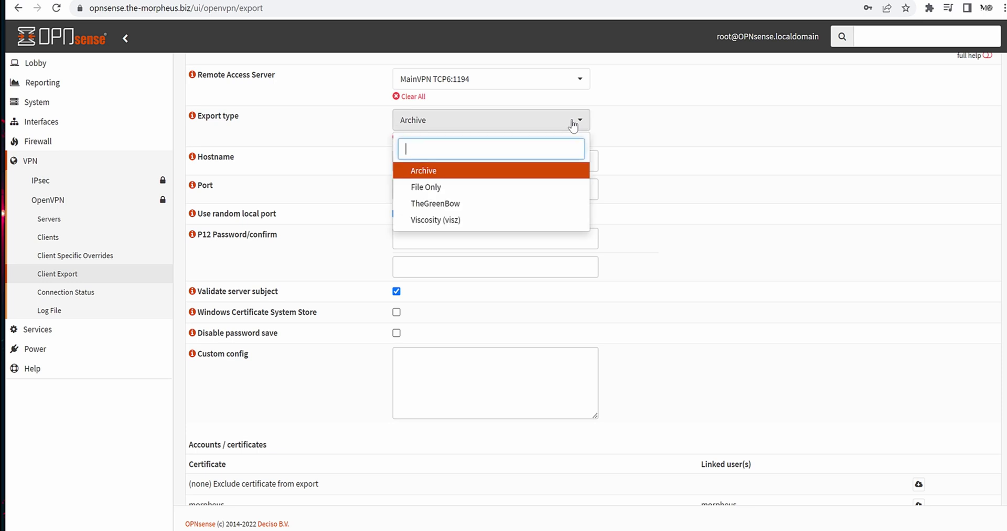
click(541, 188)
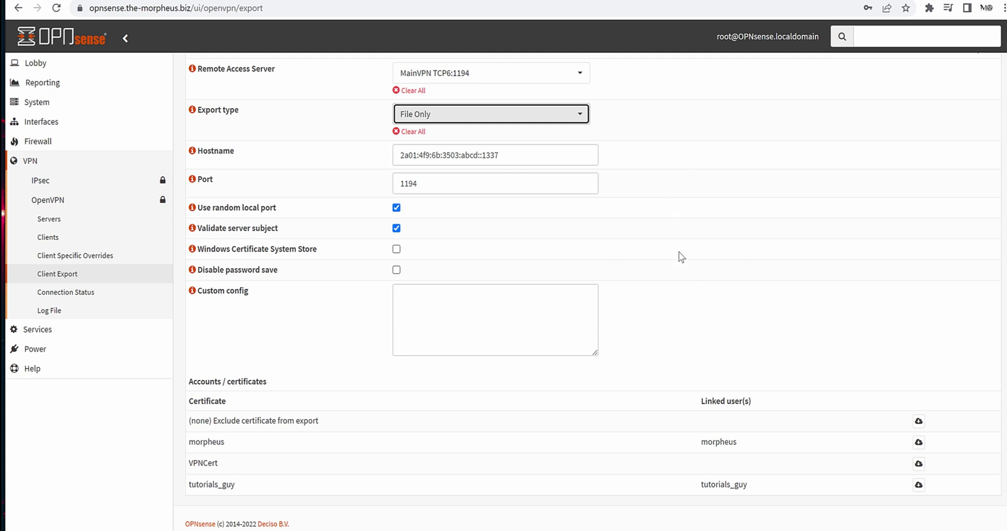
Save tutorials_guy's profile as MainVPN_tutorials_guy.ovpn in the OpnSense folder, verify it, return to OPNsense.
click(918, 484)
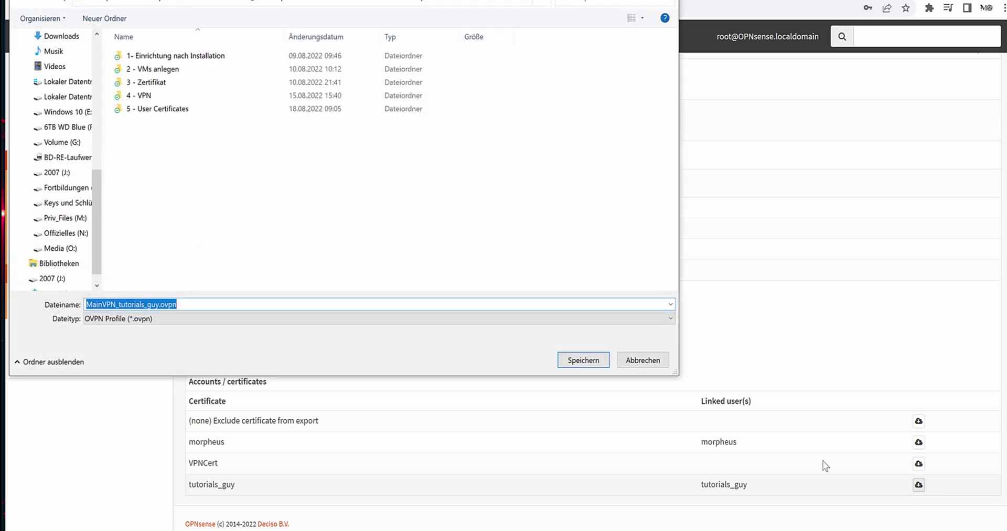
click(582, 360)
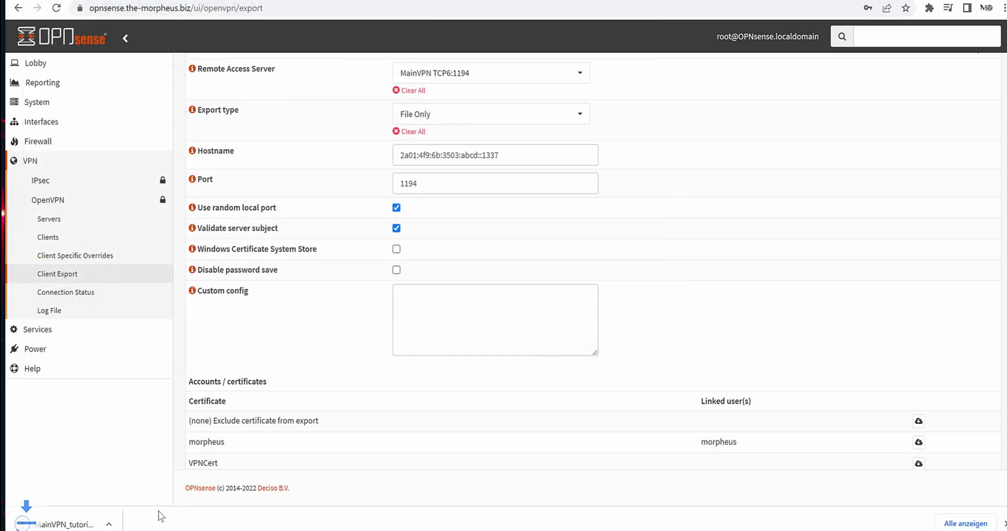
key(alt+Tab)
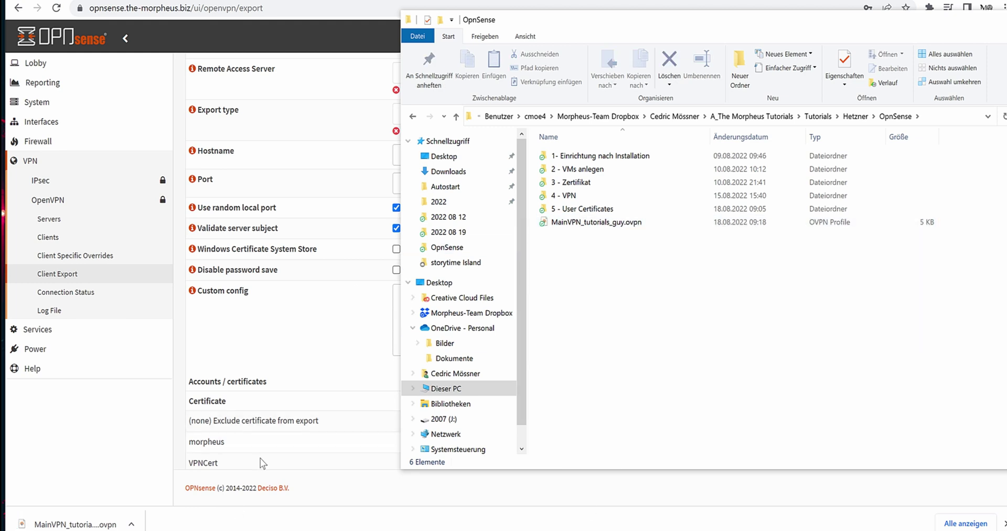
drag(538, 278, 567, 223)
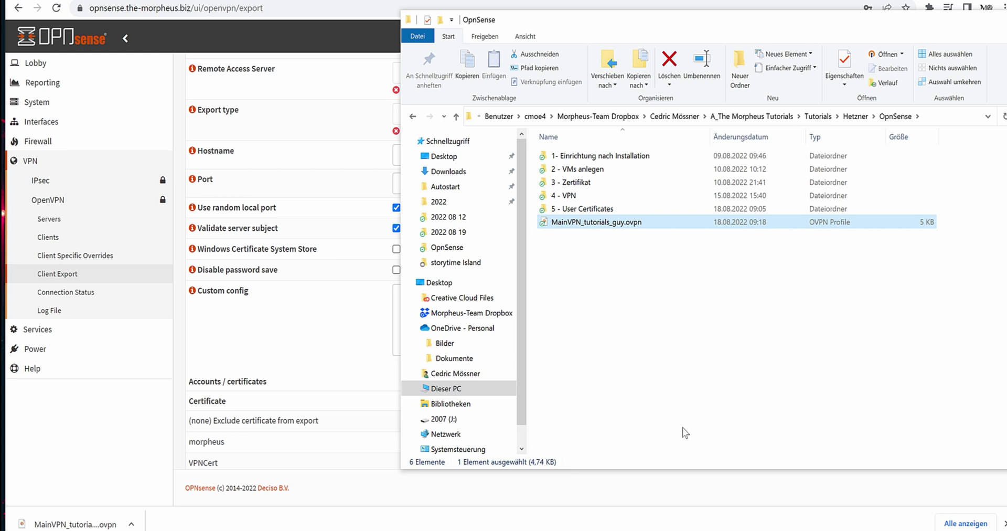
click(104, 418)
scroll(397, 328, up, 1)
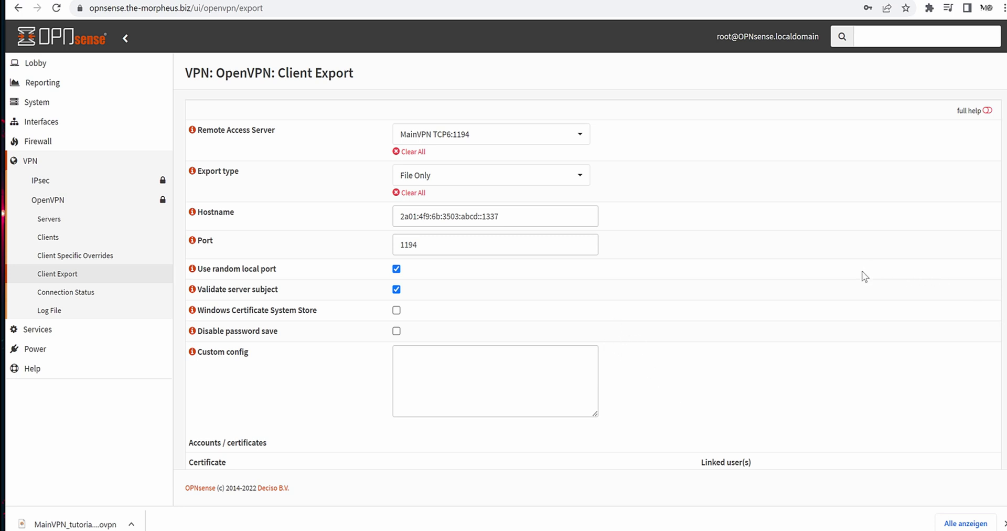
Dismiss the download notice and scroll to the morpheus, VPNCert and tutorials_guy certificate list.
scroll(854, 352, down, 2)
click(1002, 524)
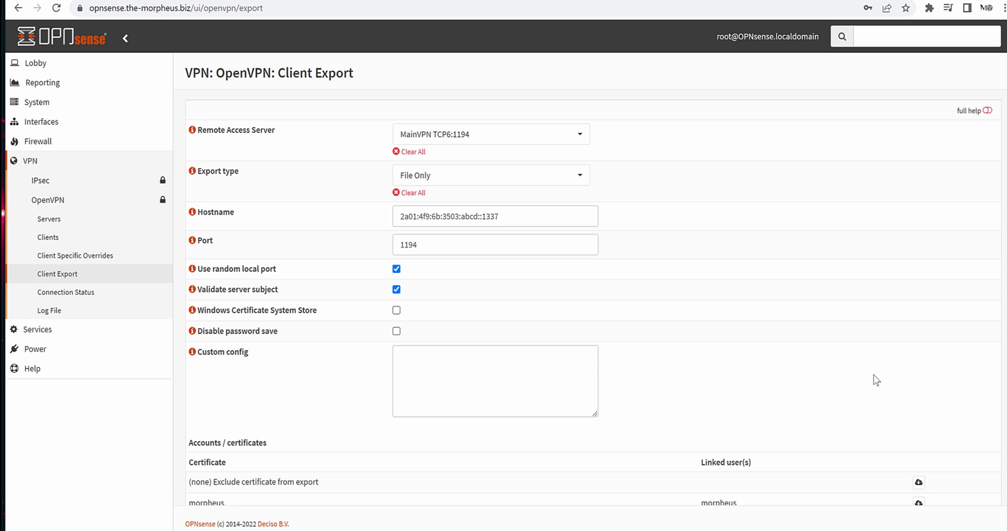
scroll(798, 323, down, 1)
scroll(796, 321, down, 1)
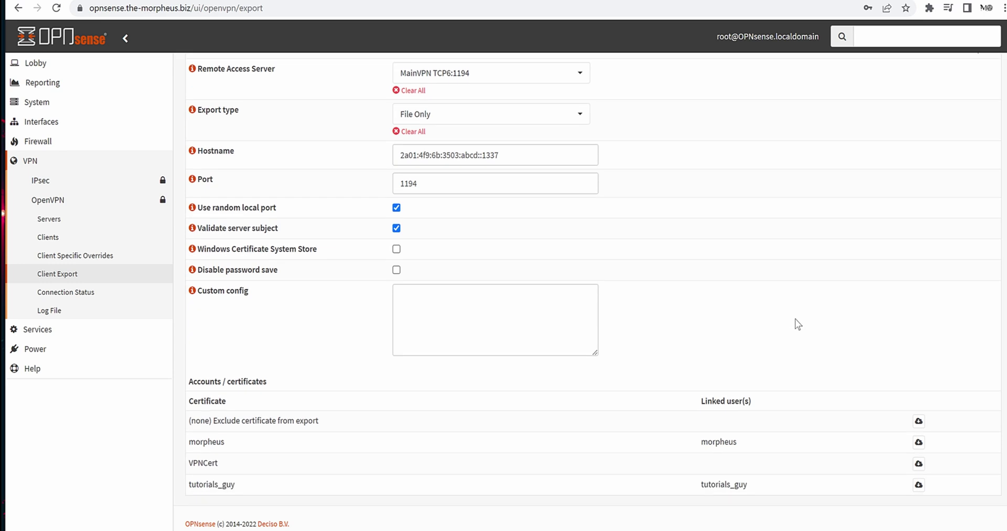